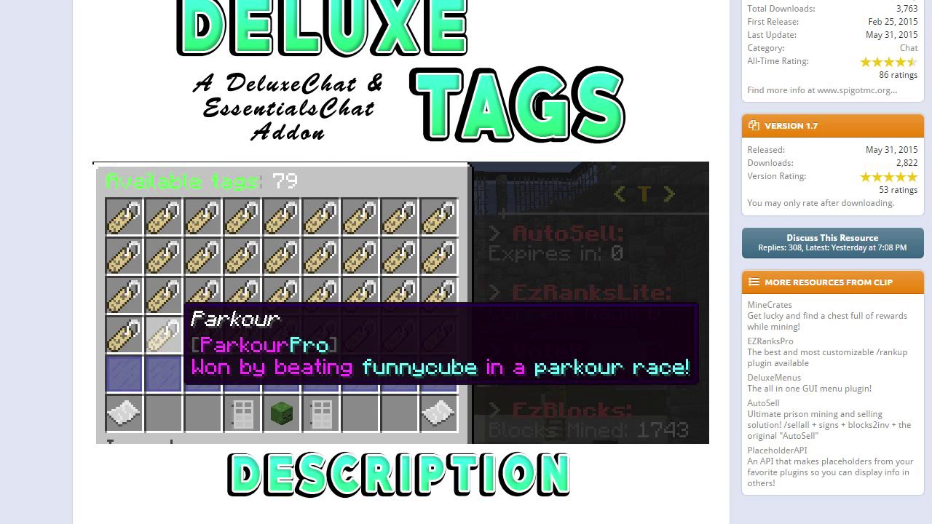
Review the overview and description on the DeluxeTags 1.7 resource page.
scroll(905, 265, "up", 4)
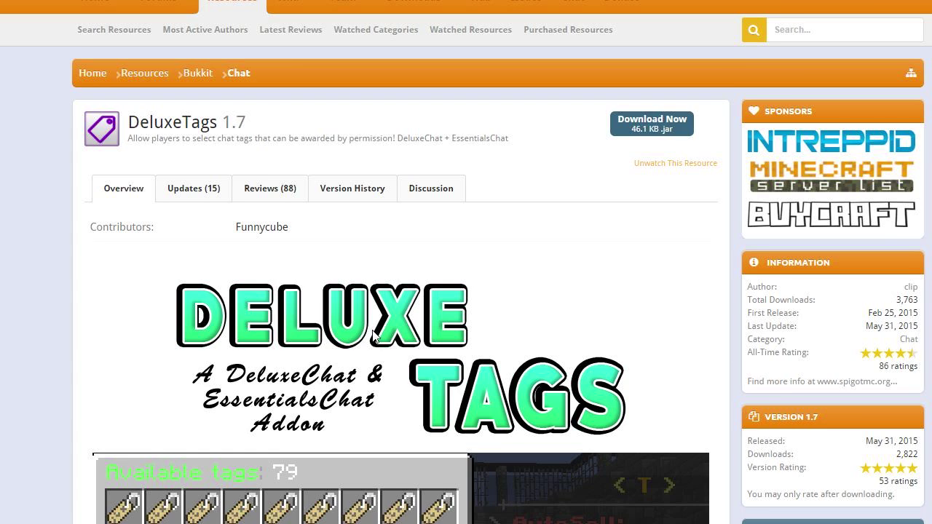
scroll(377, 335, "down", 2)
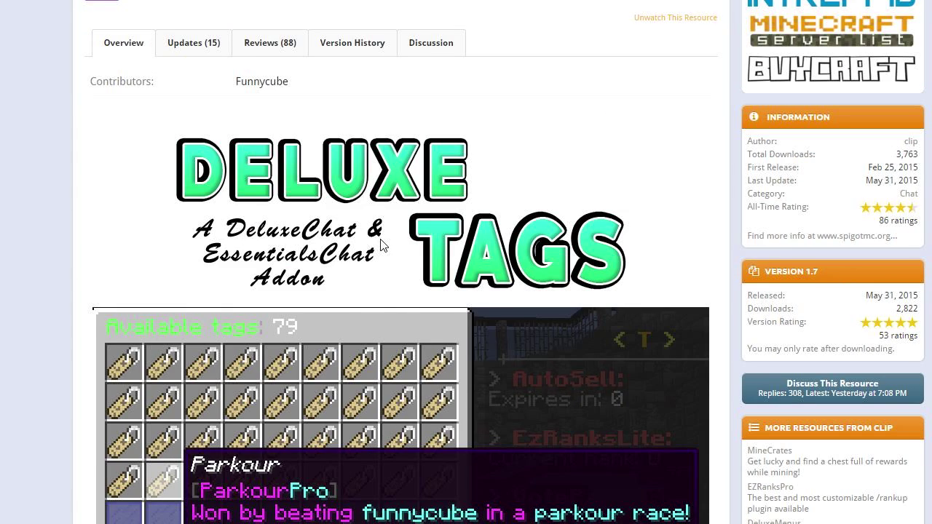
scroll(380, 240, "down", 3)
scroll(361, 215, "down", 2)
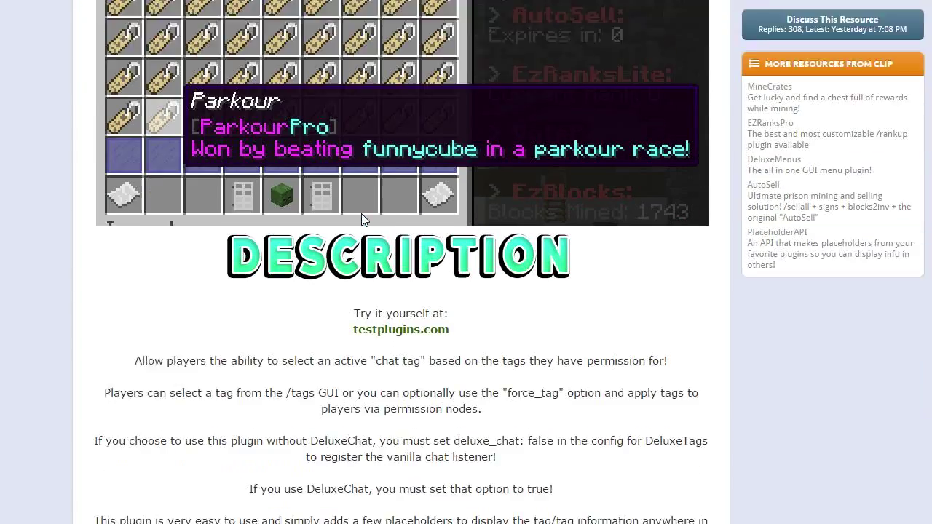
scroll(362, 219, "down", 1)
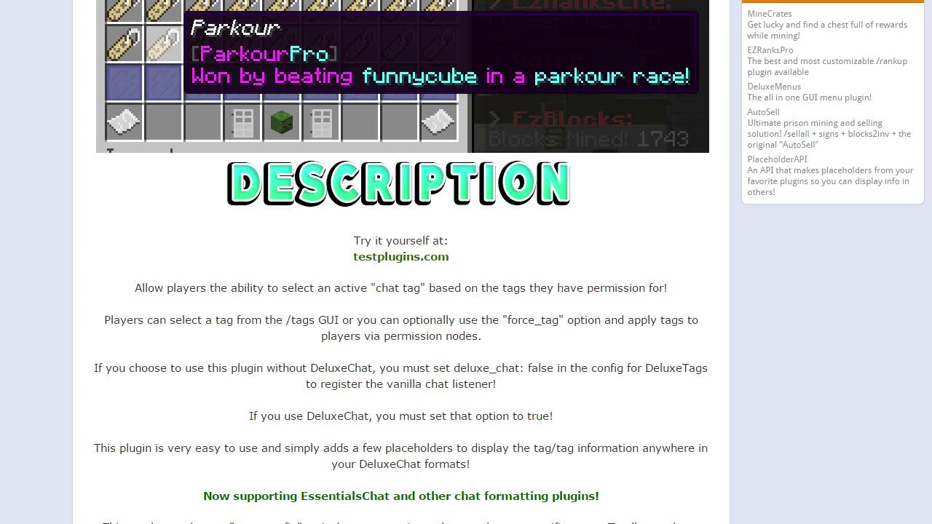
scroll(350, 219, "up", 8)
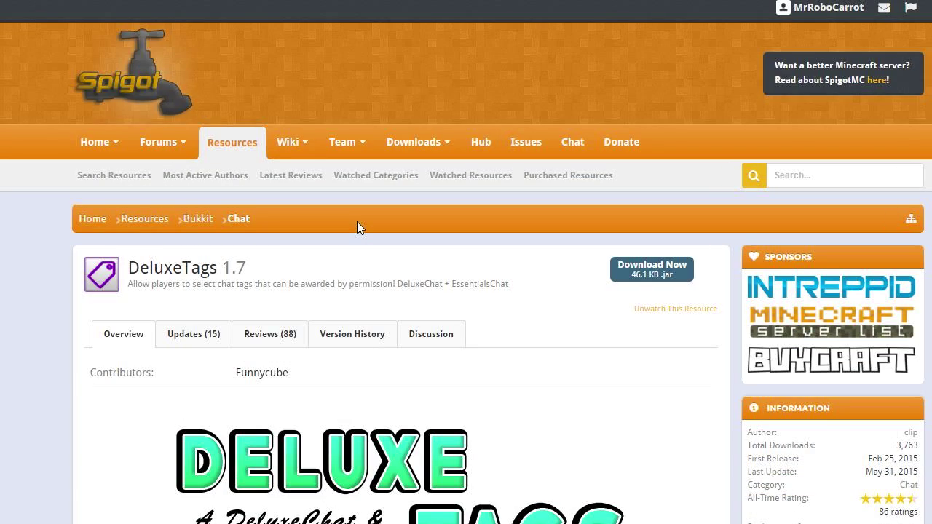
left_click(303, 146)
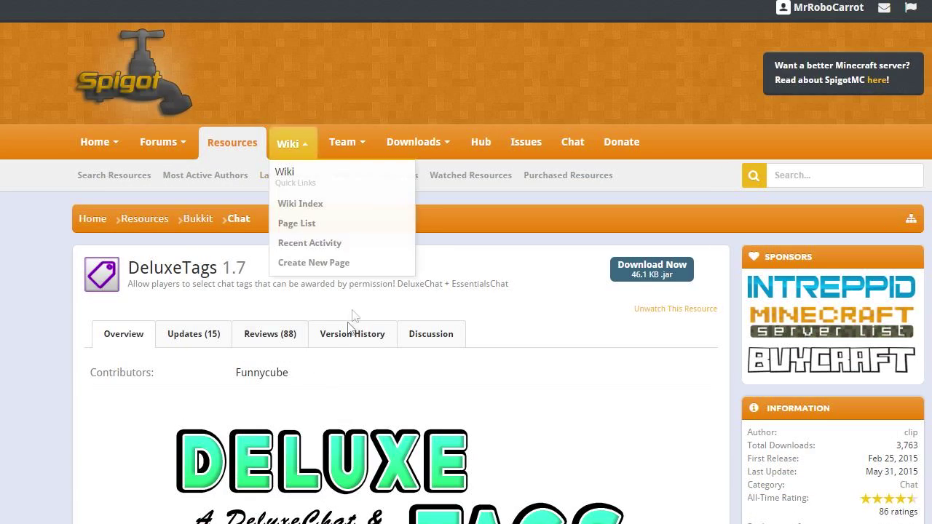
scroll(352, 315, "down", 5)
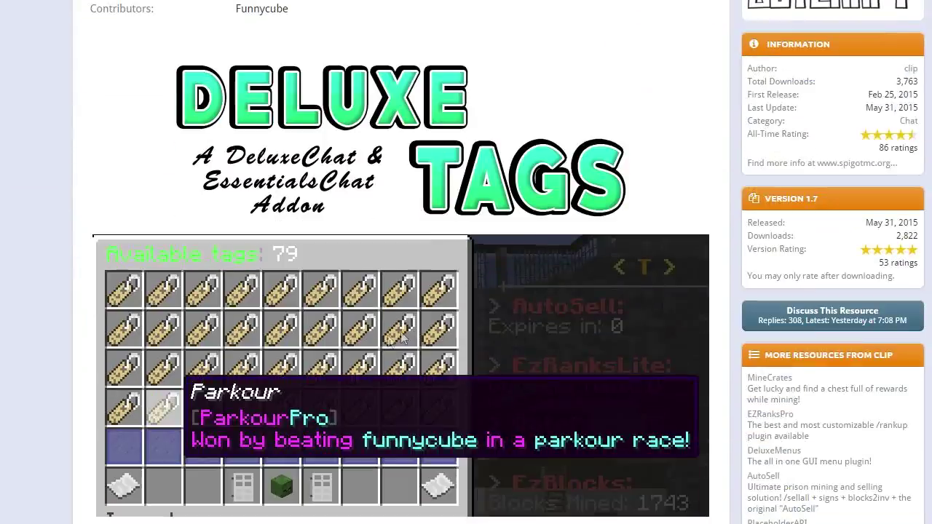
scroll(402, 338, "up", 4)
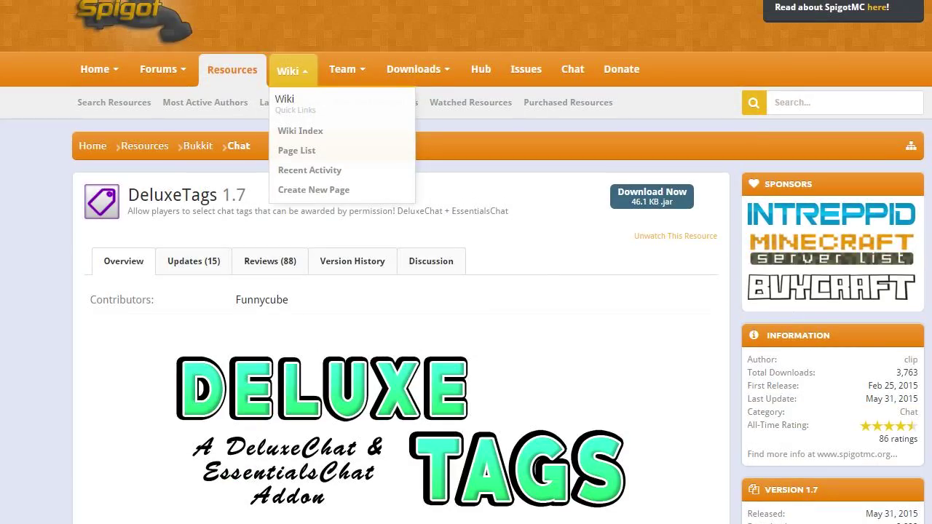
left_click(423, 210)
Read the DeluxeTags commands, permissions and configuration sections, including the placeholders for EssentialsChat and other chat-handling formats.
scroll(408, 215, "down", 12)
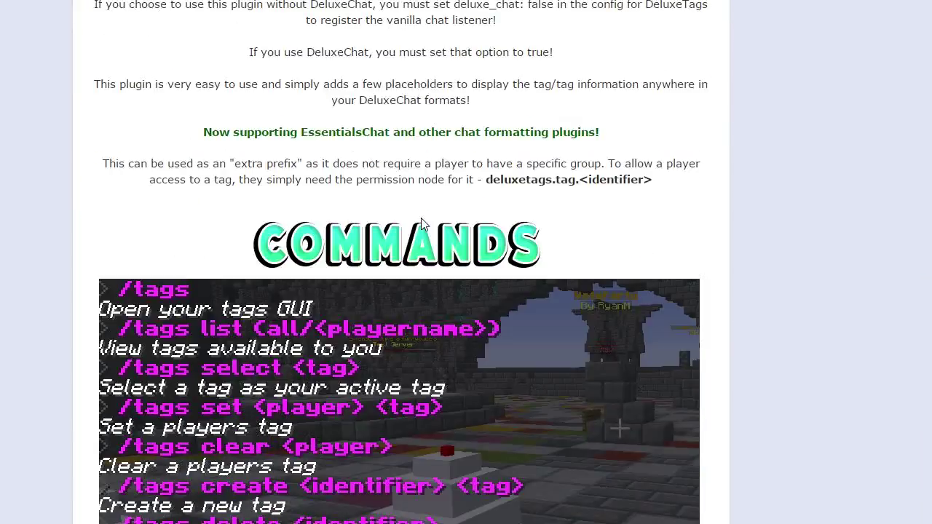
scroll(423, 225, "up", 6)
scroll(428, 306, "down", 9)
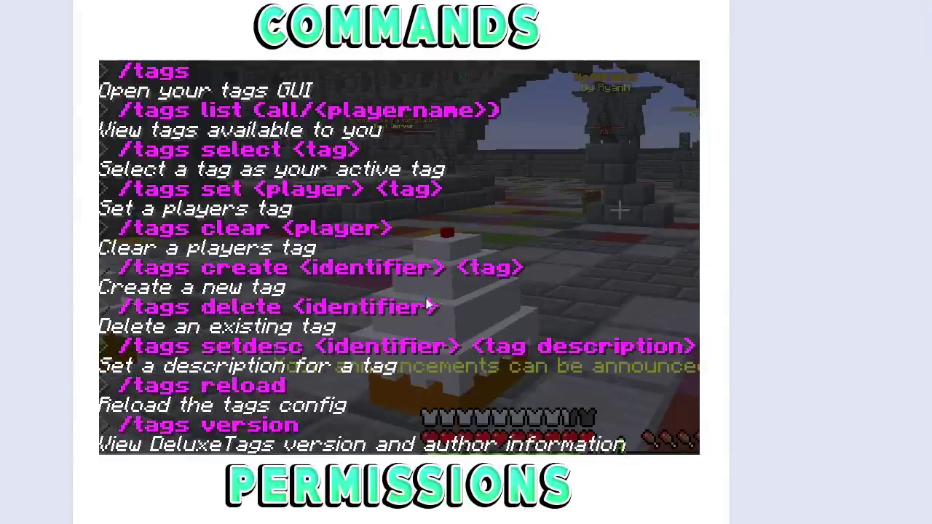
scroll(428, 306, "up", 4)
scroll(422, 271, "down", 8)
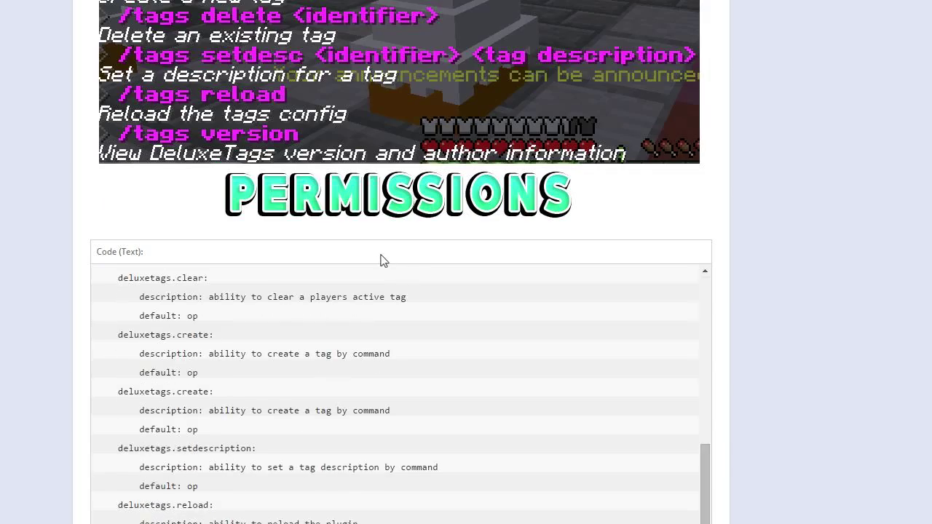
scroll(44, 256, "down", 6)
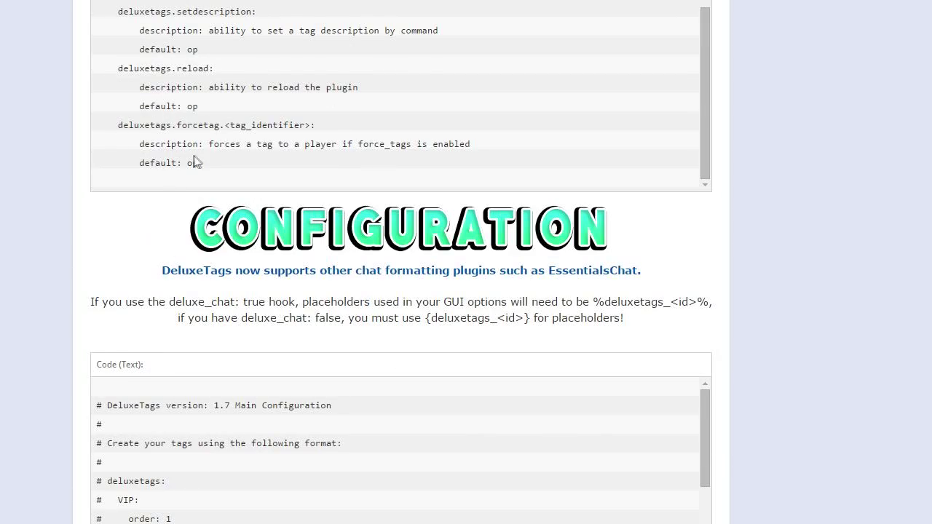
scroll(146, 182, "down", 5)
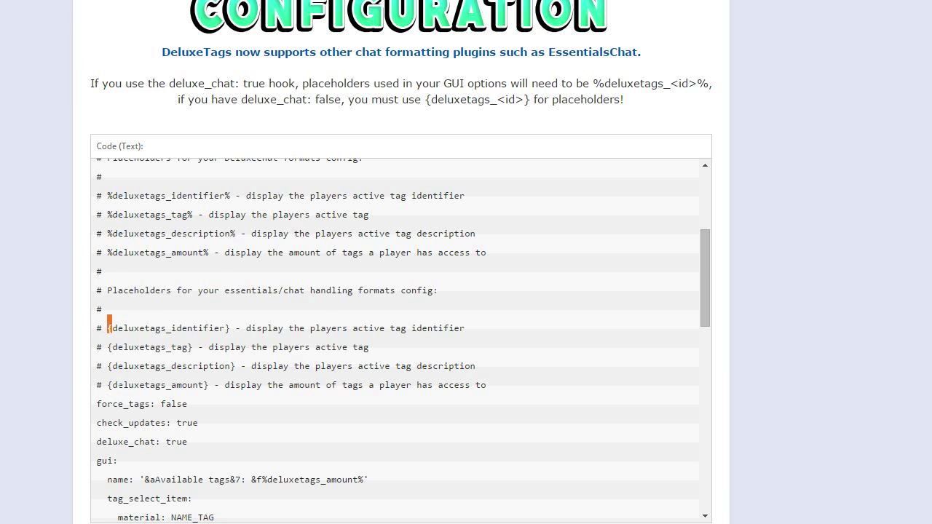
left_click(109, 347)
scroll(711, 400, "up", 20)
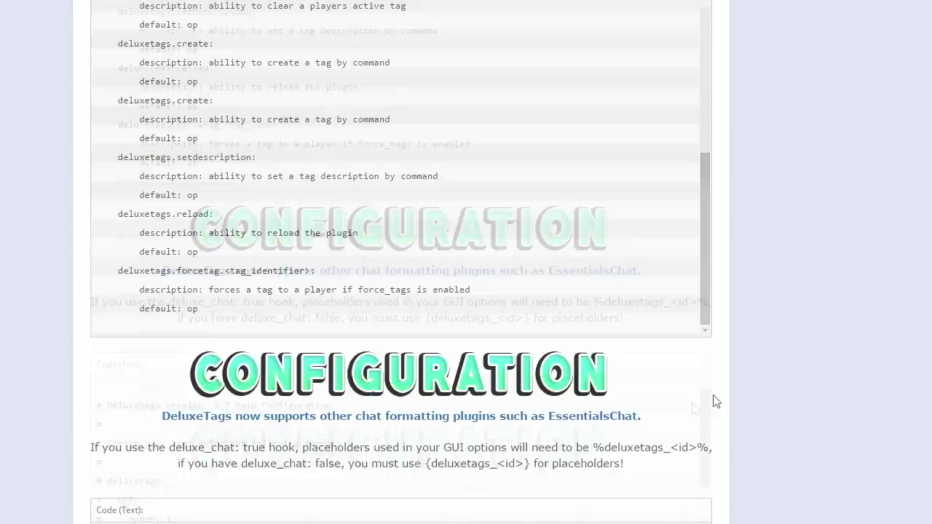
scroll(712, 287, "up", 4)
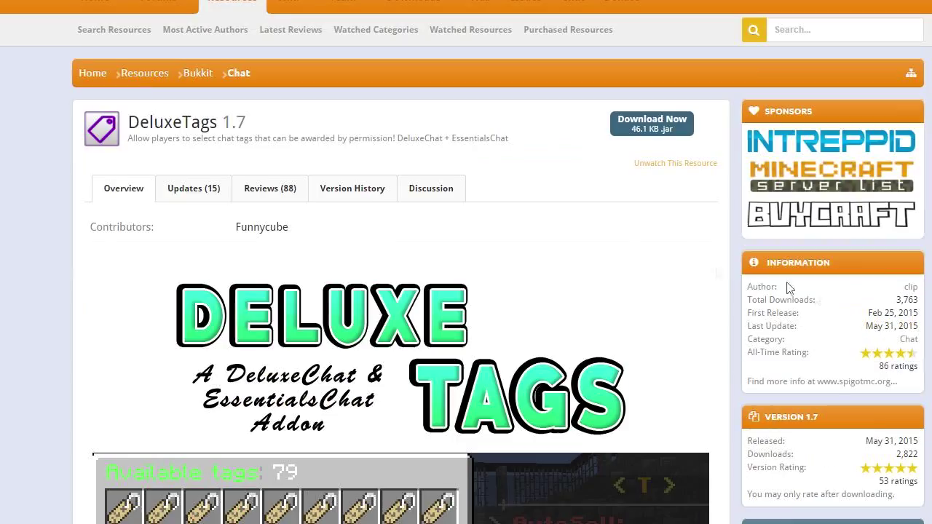
scroll(204, 225, "down", 6)
scroll(204, 225, "up", 3)
scroll(204, 230, "up", 4)
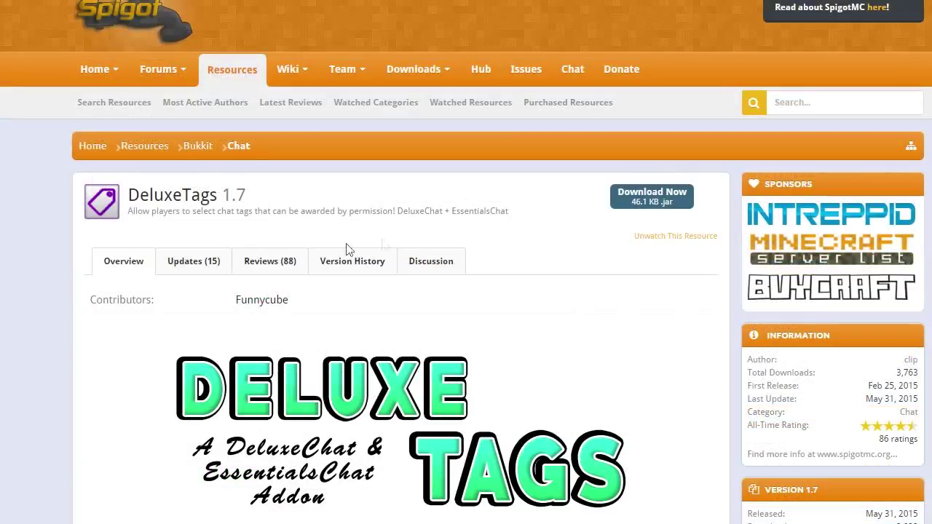
scroll(484, 232, "down", 11)
scroll(474, 170, "down", 10)
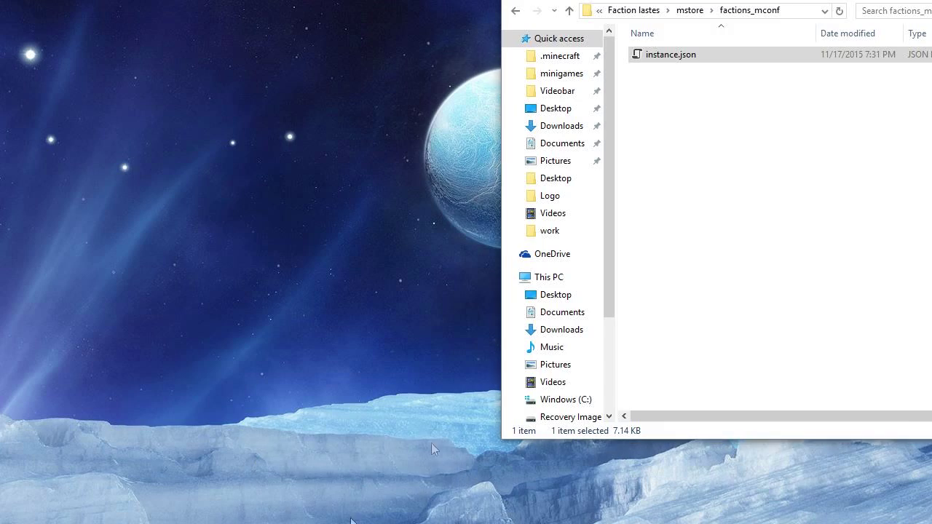
Switch to File Explorer, go up to the Faction lastes server folder and enlarge the window.
left_click(632, 10)
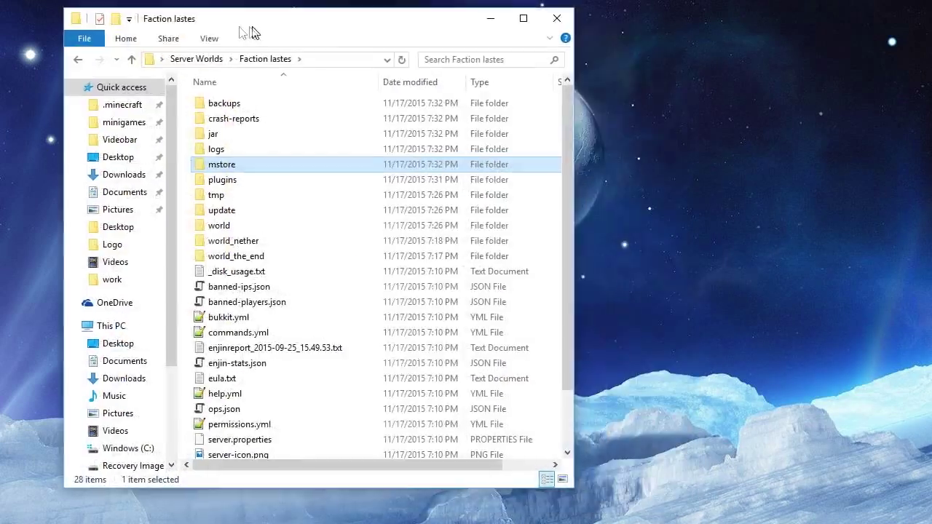
left_click_drag(521, 486, 931, 520)
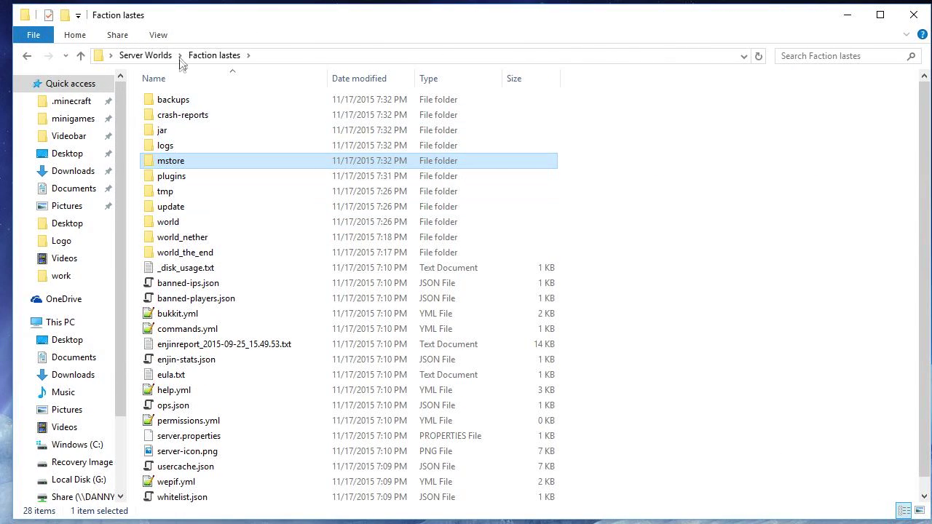
left_click(591, 248)
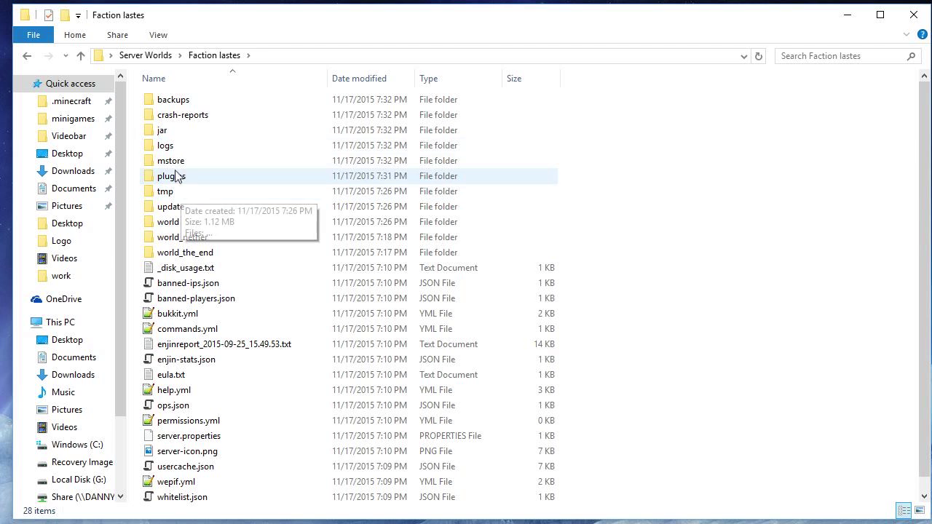
Open instance.json from the mstore/factions_mconf folder in Notepad++.
double_click(241, 171)
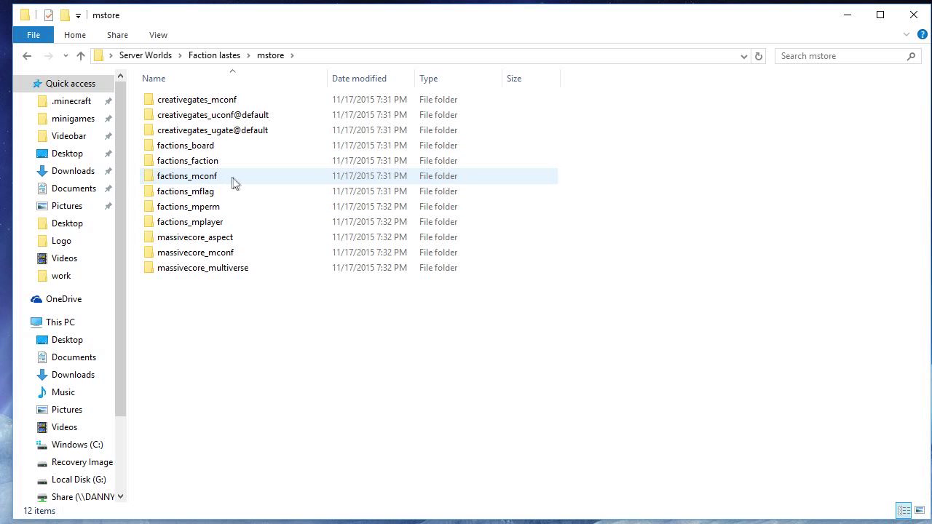
double_click(259, 180)
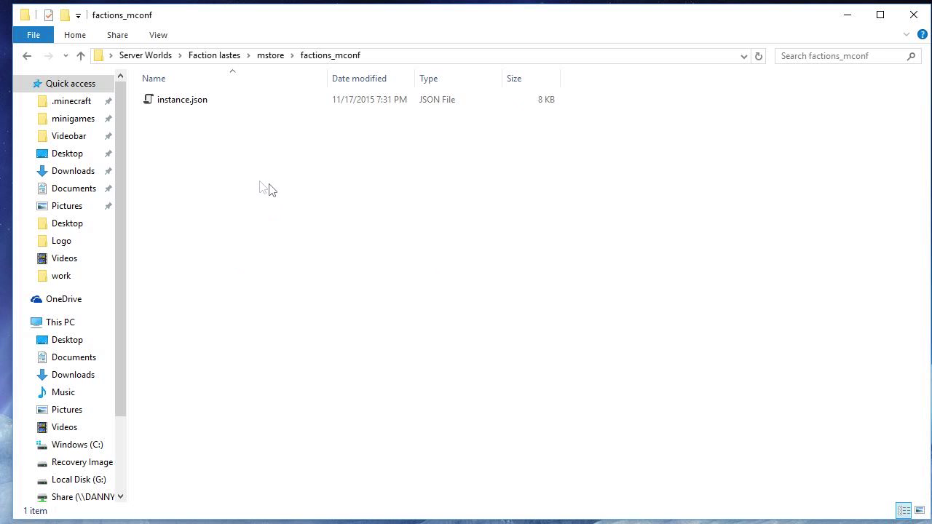
left_click(175, 102)
right_click(175, 105)
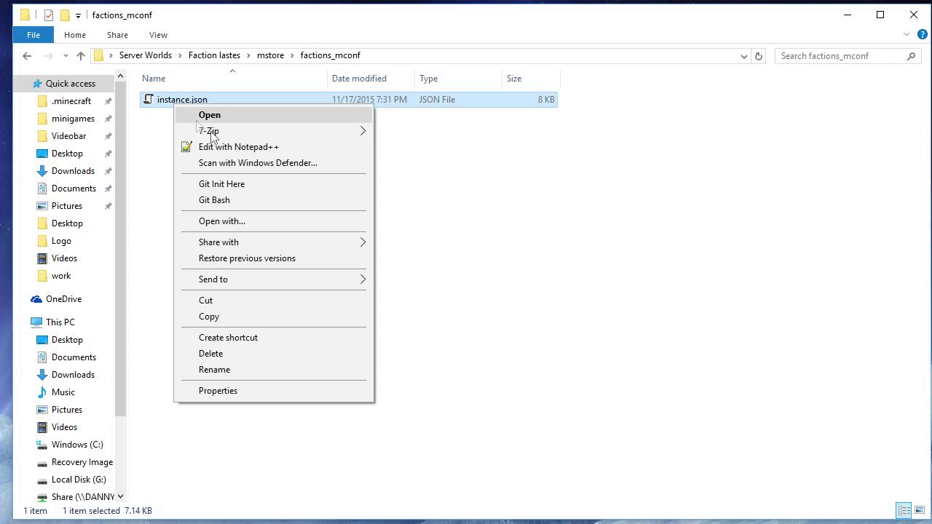
left_click(311, 146)
Find the chatSetFormat setting in instance.json and highlight its line.
scroll(415, 275, "up", 20)
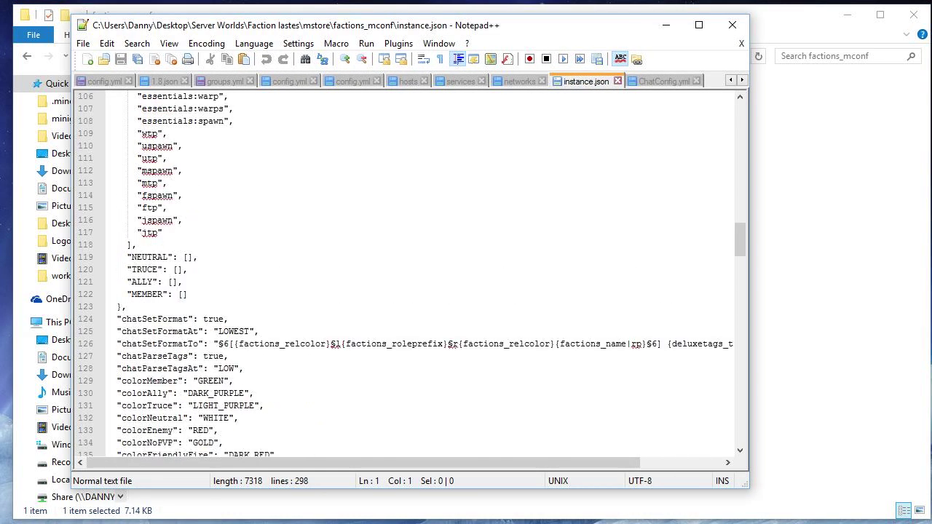
scroll(415, 275, "up", 11)
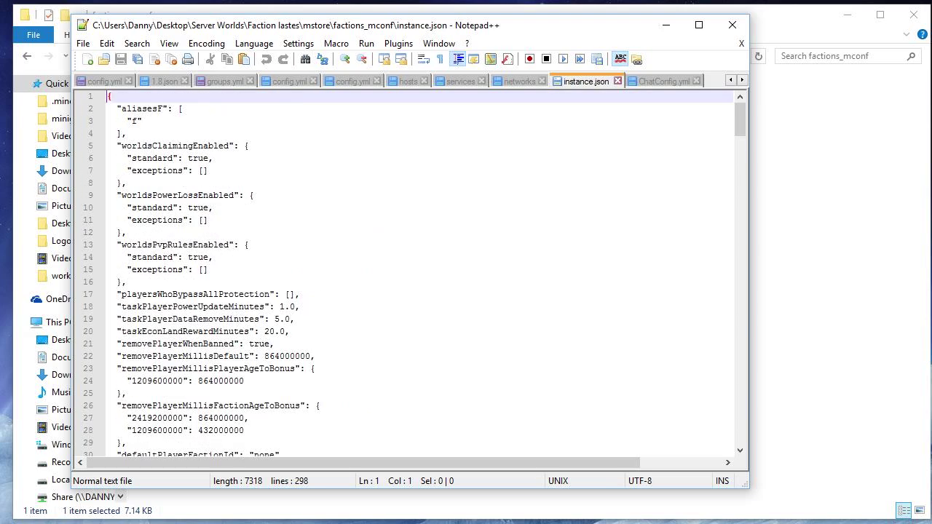
scroll(415, 275, "down", 20)
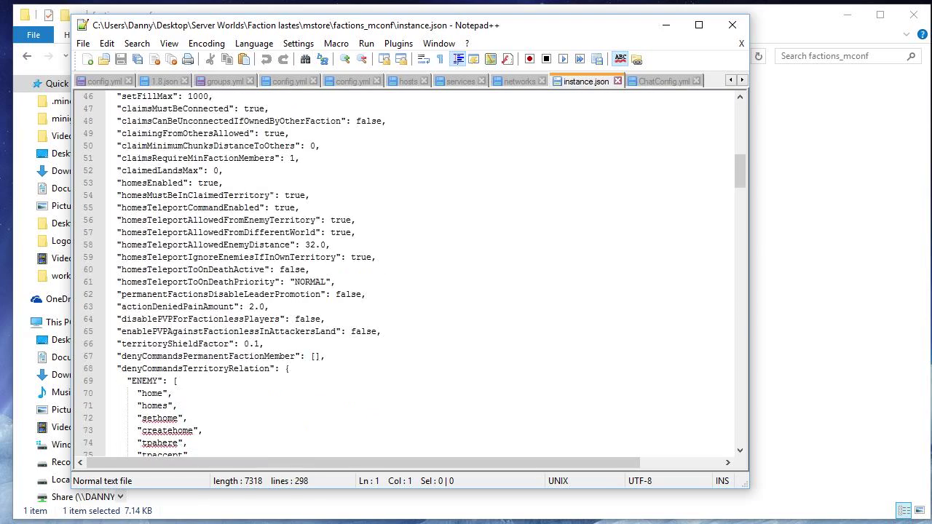
scroll(414, 276, "down", 3)
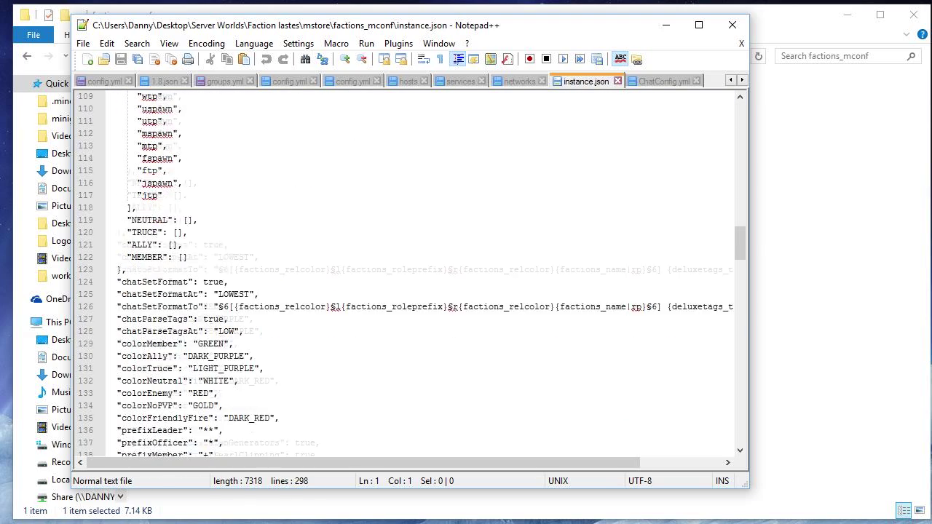
left_click_drag(120, 207, 219, 209)
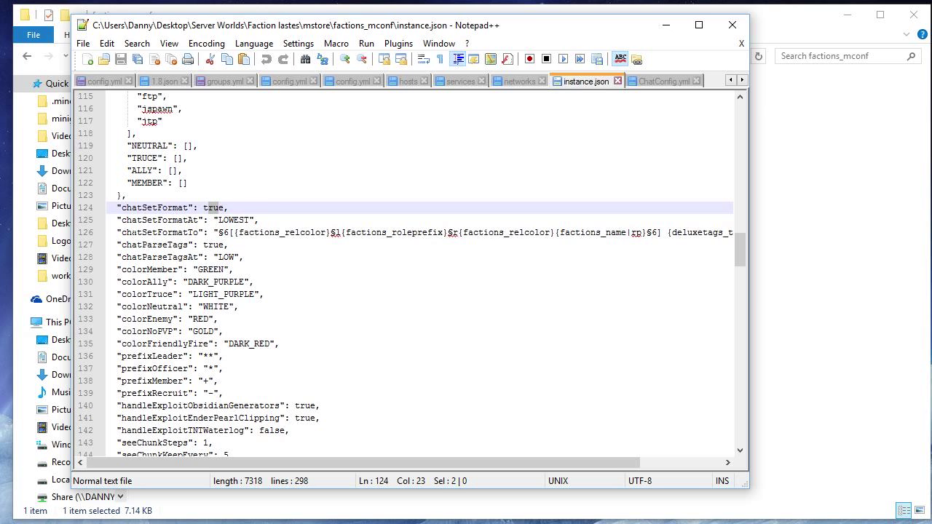
Examine the chatSetFormatTo line, highlighting the {deluxetags_tag} placeholder and the "§f%1$s: %2$s" part after it.
left_click_drag(132, 232, 448, 234)
left_click(557, 232)
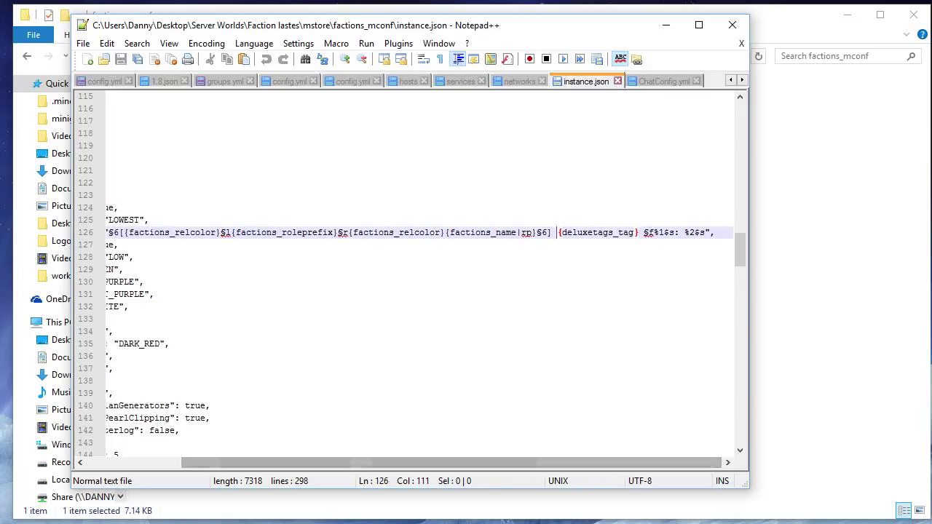
left_click_drag(133, 233, 639, 233)
left_click(560, 232)
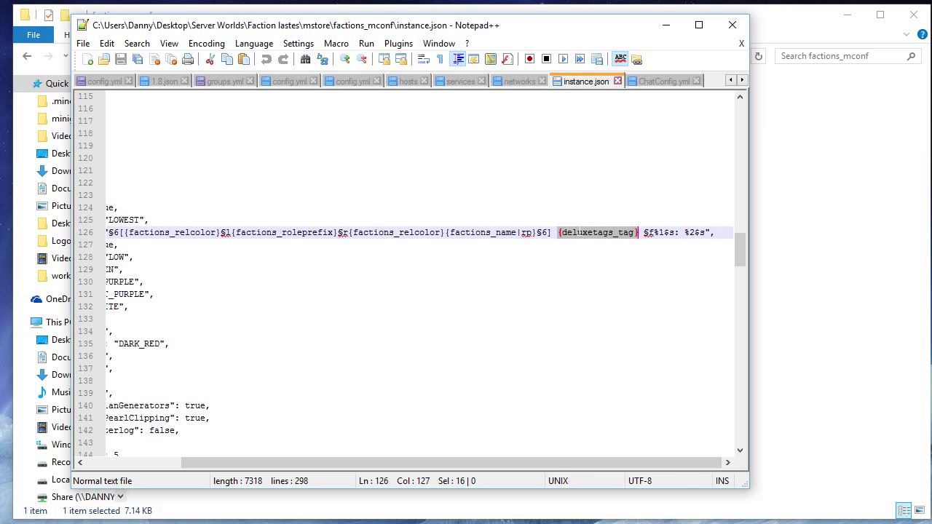
left_click(579, 233)
left_click_drag(636, 232, 562, 232)
left_click(644, 232)
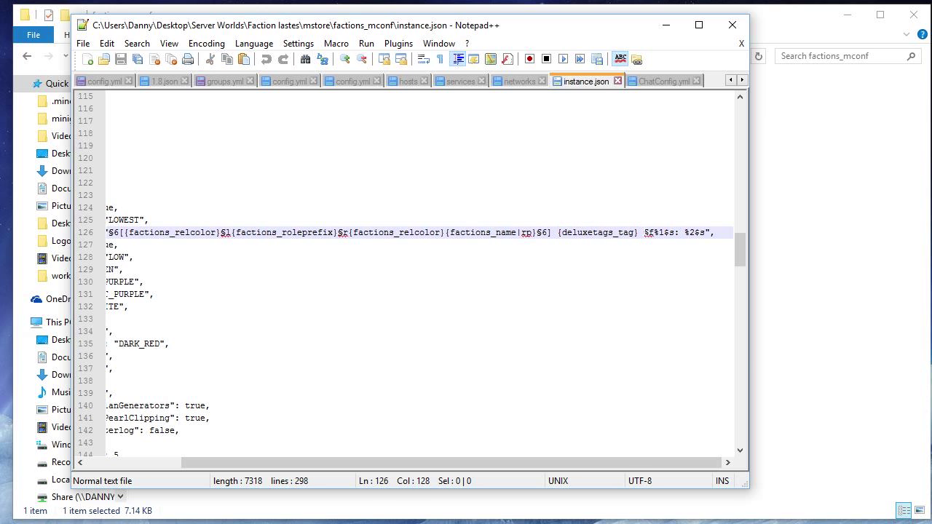
left_click_drag(643, 232, 705, 232)
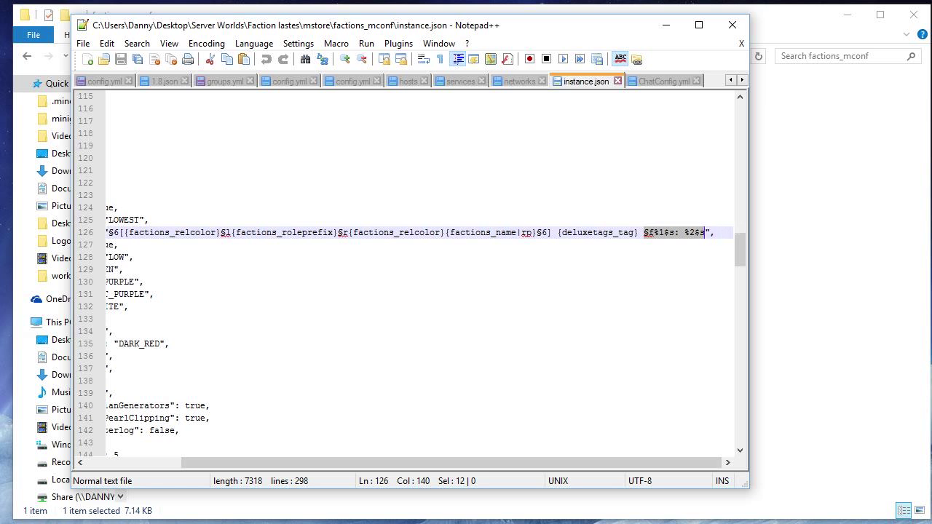
Review the chatParseTags line and the remaining settings further down in instance.json.
left_click_drag(482, 463, 323, 461)
left_click(246, 247)
scroll(246, 247, "down", 3)
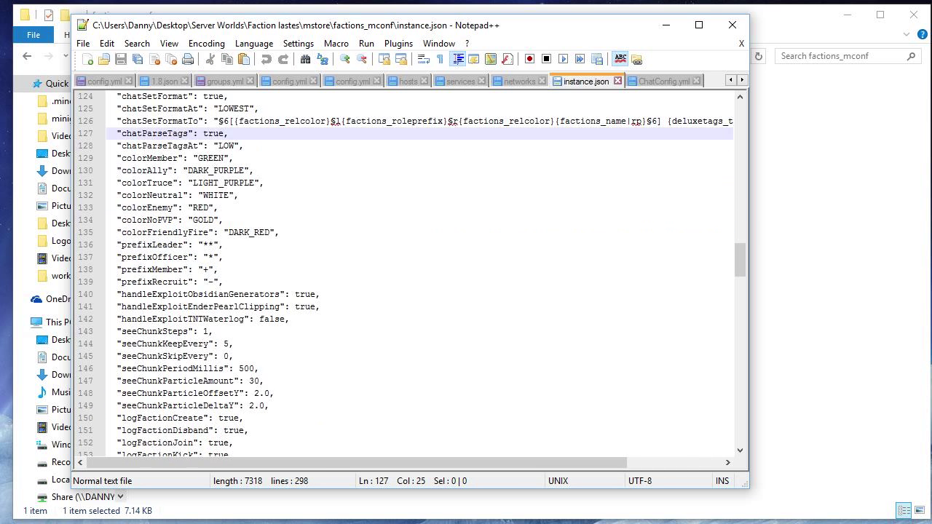
scroll(246, 246, "up", 2)
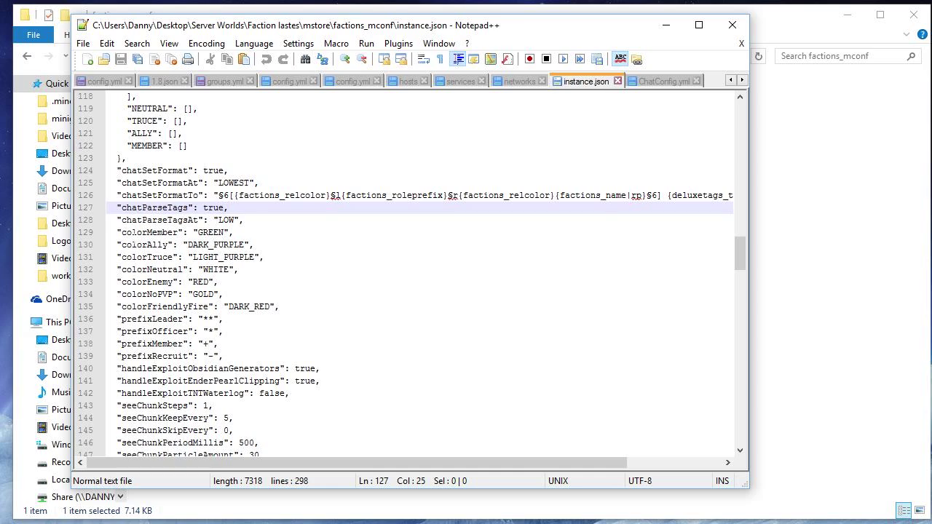
scroll(246, 246, "down", 20)
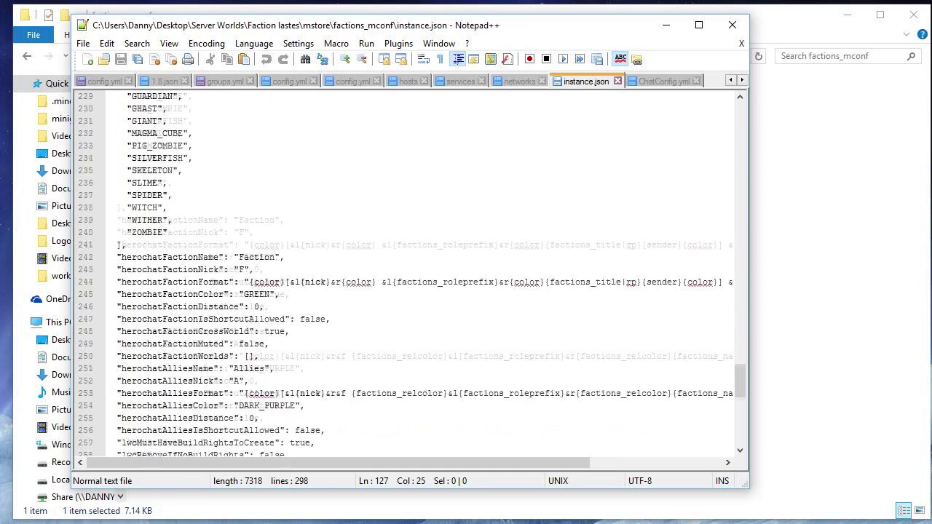
Close instance.json and open config.yml from the Faction lastes server's plugins/Essentials folder in Notepad++.
scroll(246, 246, "up", 19)
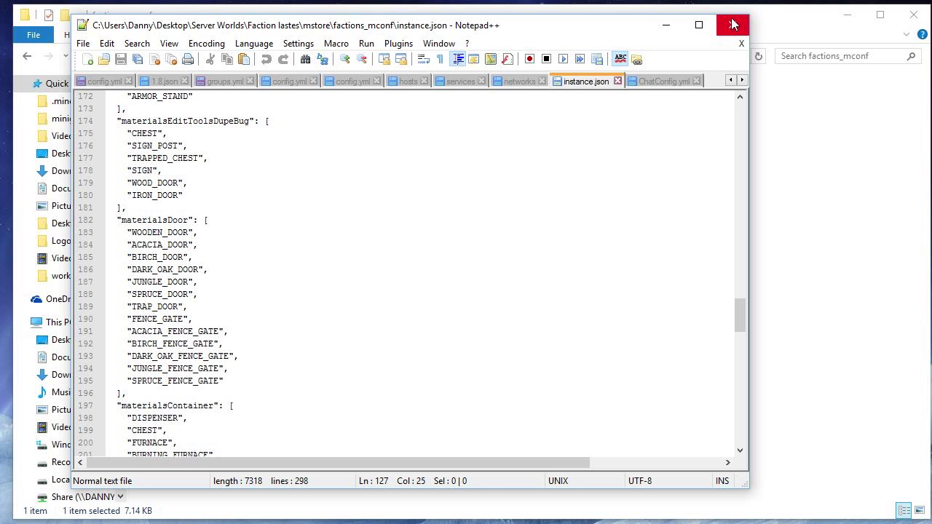
left_click(732, 29)
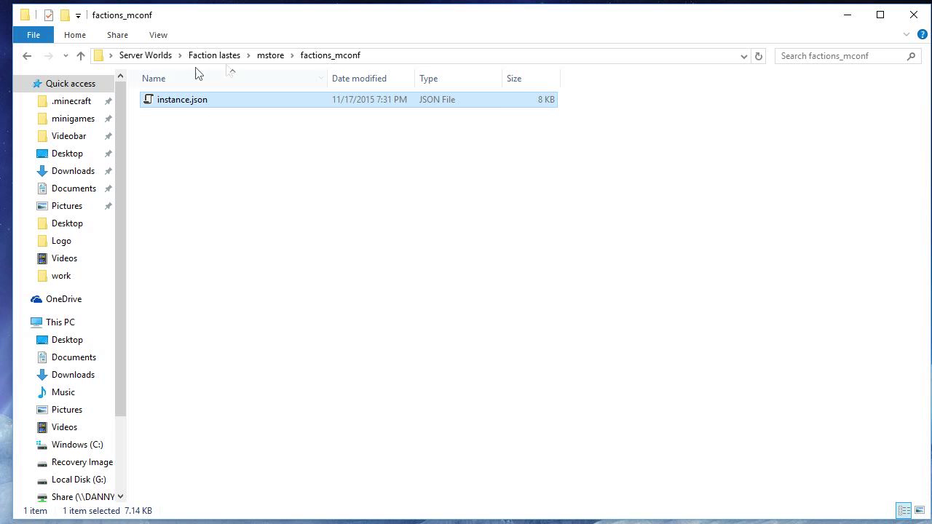
left_click(206, 57)
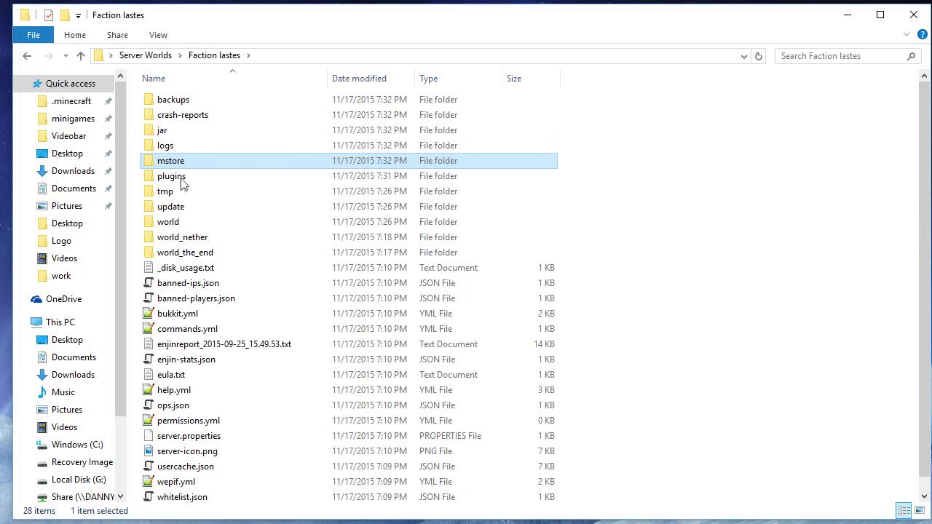
double_click(180, 179)
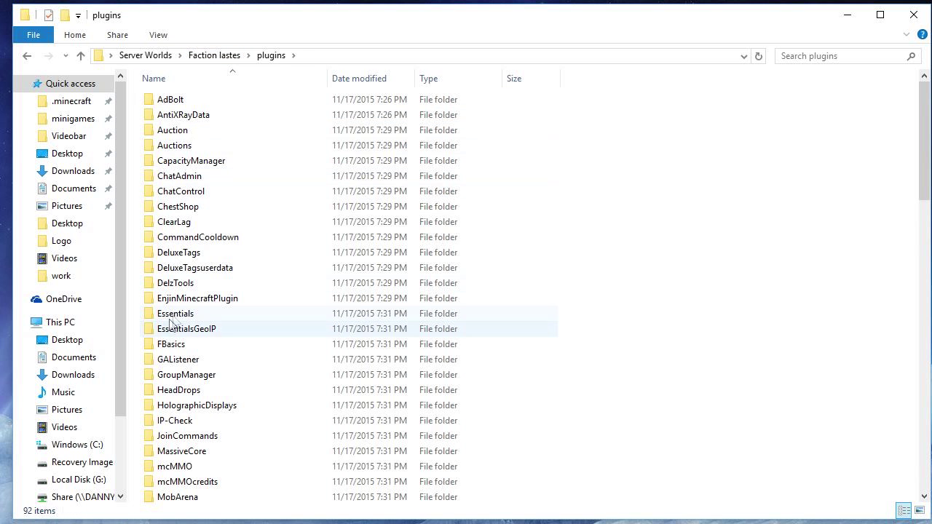
double_click(172, 314)
right_click(241, 150)
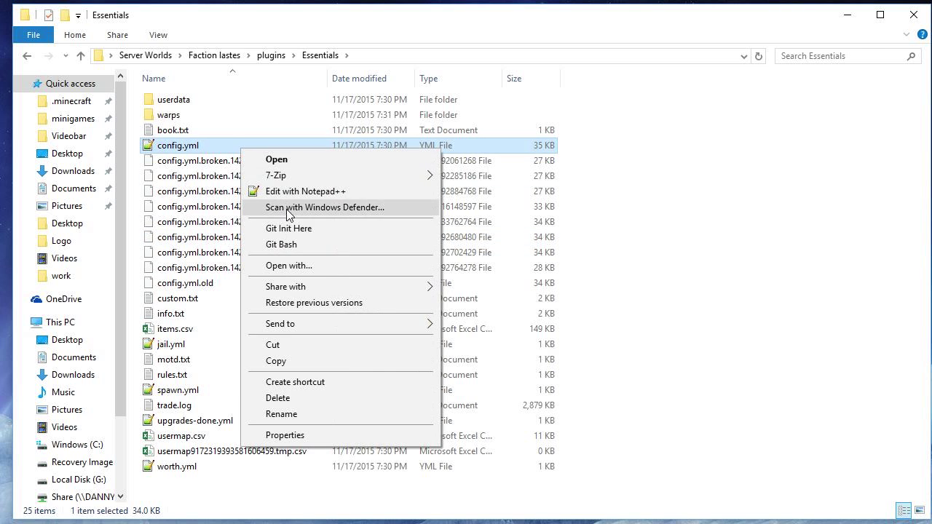
left_click(288, 191)
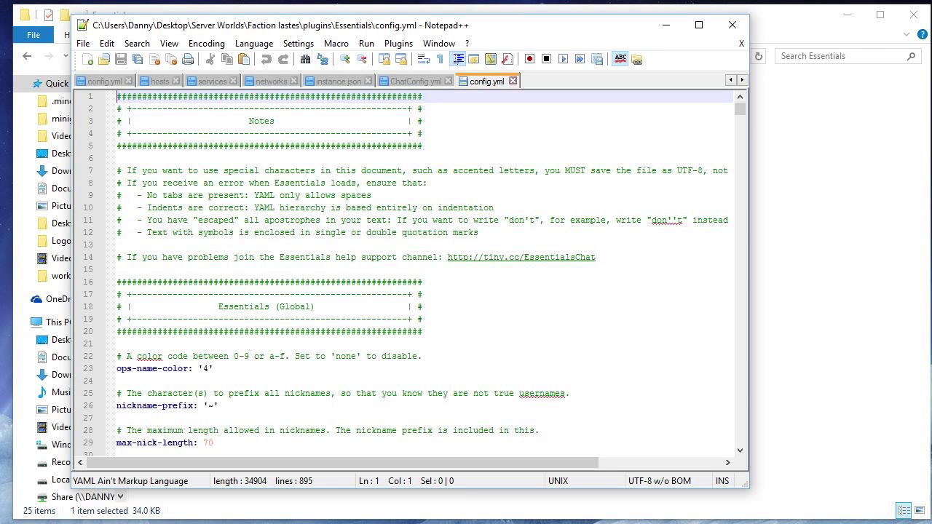
Search the Essentials config.yml for "chat" until reaching the chat section with its format setting.
key("ctrl+f")
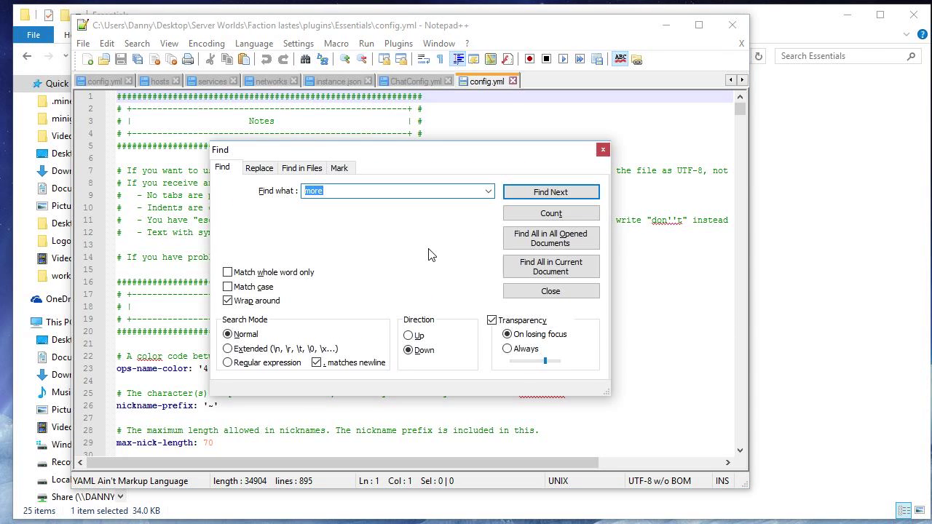
type("chat")
key("Return")
type("\\")
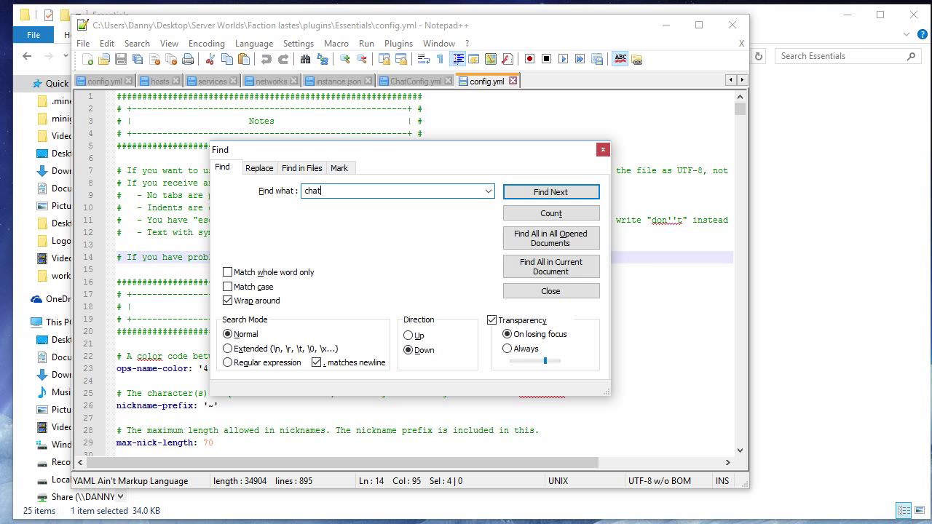
key("Return")
key("Return")
key("Return")
key("Return")
key("Return")
key("Return")
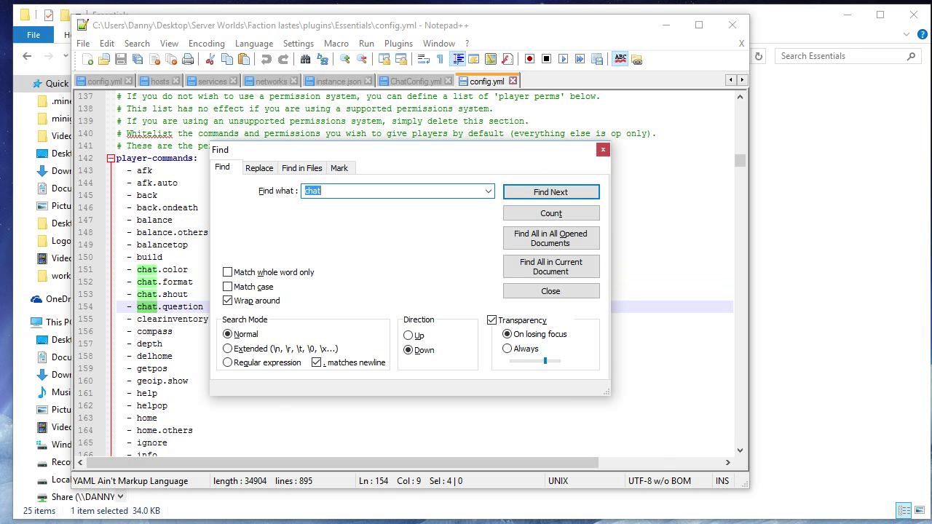
key("Return")
key("Return")
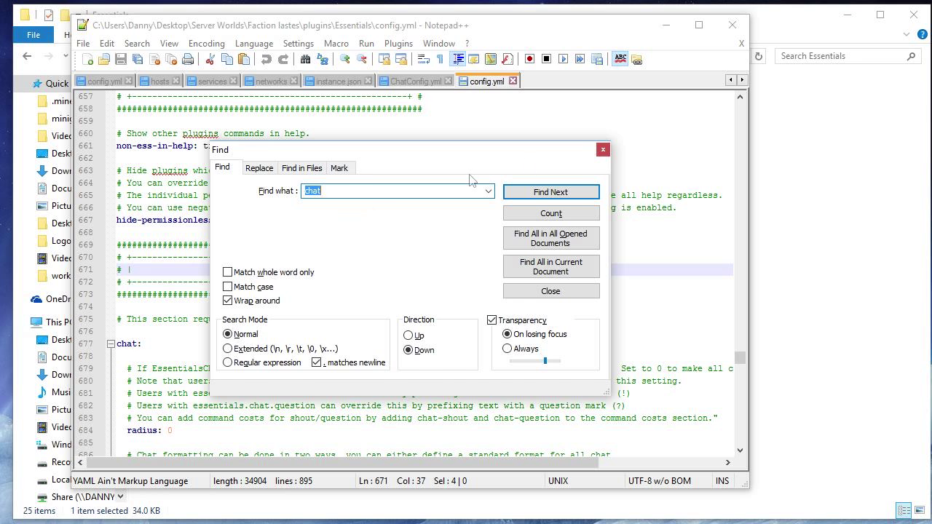
left_click(603, 149)
scroll(408, 276, "down", 5)
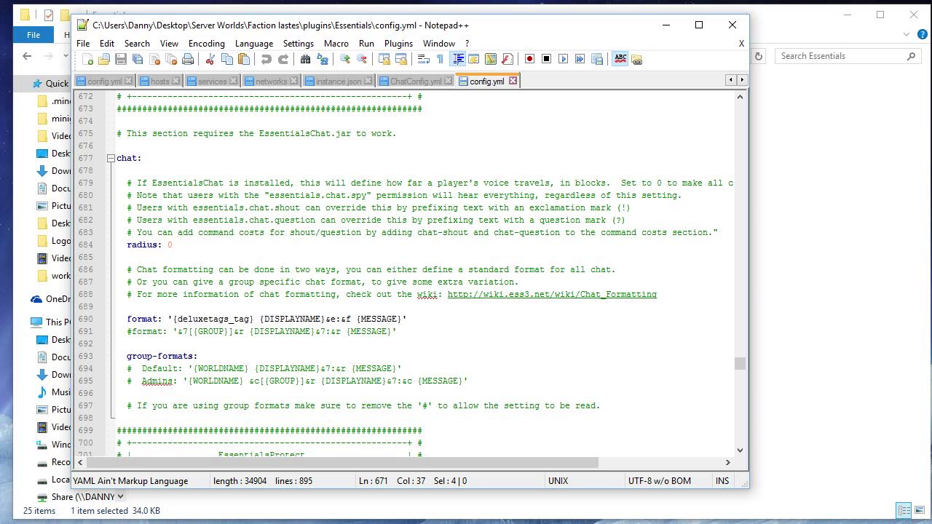
Examine the chat format lines in config.yml, highlighting {deluxetags_tag} and the parts after it, and close the file.
left_click_drag(255, 319, 172, 319)
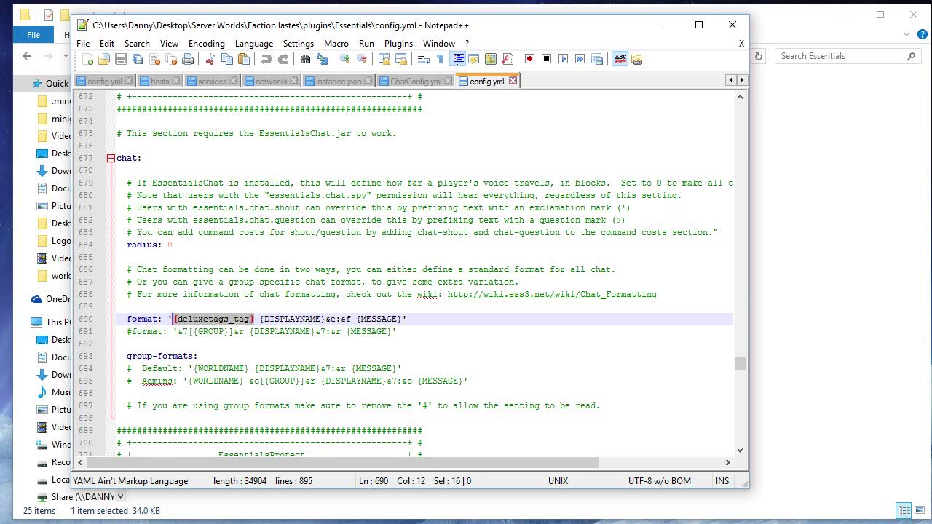
left_click_drag(279, 319, 406, 319)
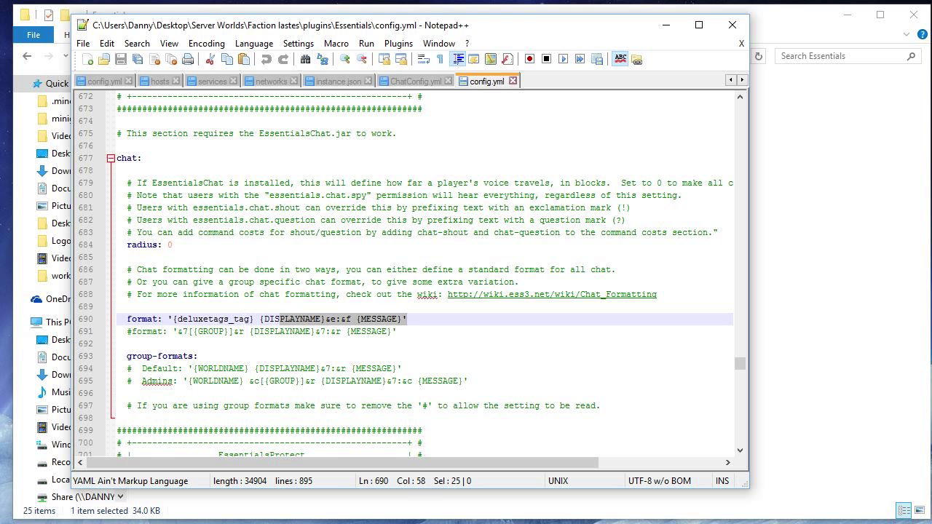
left_click(244, 319)
left_click_drag(168, 319, 397, 332)
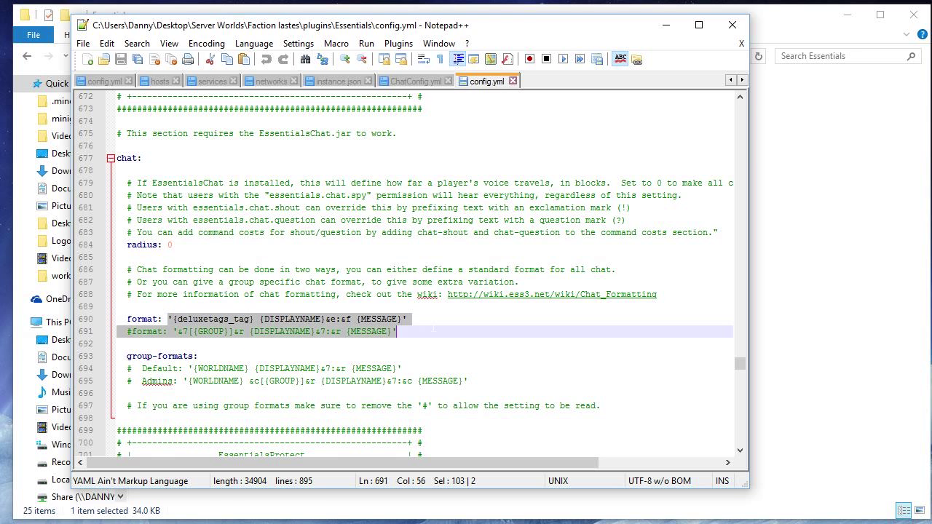
left_click(732, 25)
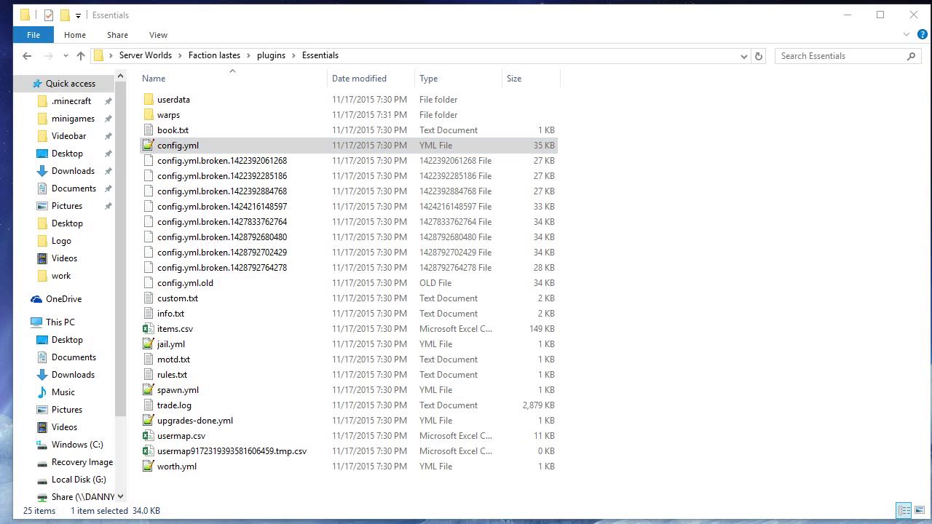
Switch to the Towny server's Explorer window, enlarge it, and go to its plugins/Towny folder.
mouse_move(371, 514)
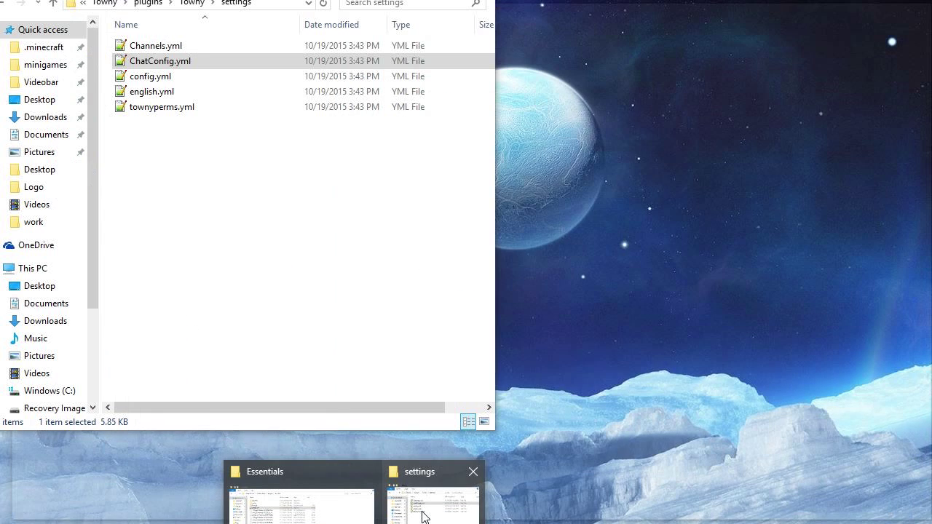
left_click(425, 517)
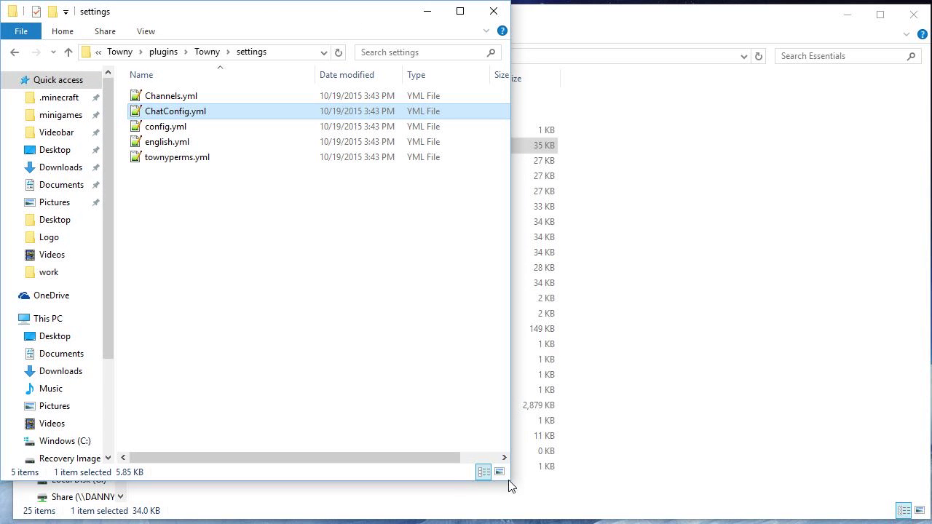
left_click_drag(510, 484, 923, 519)
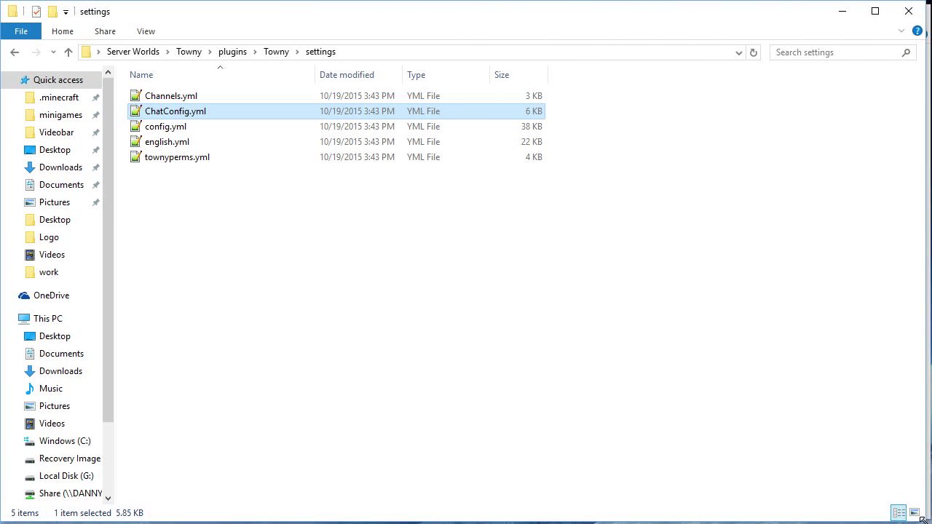
left_click(189, 52)
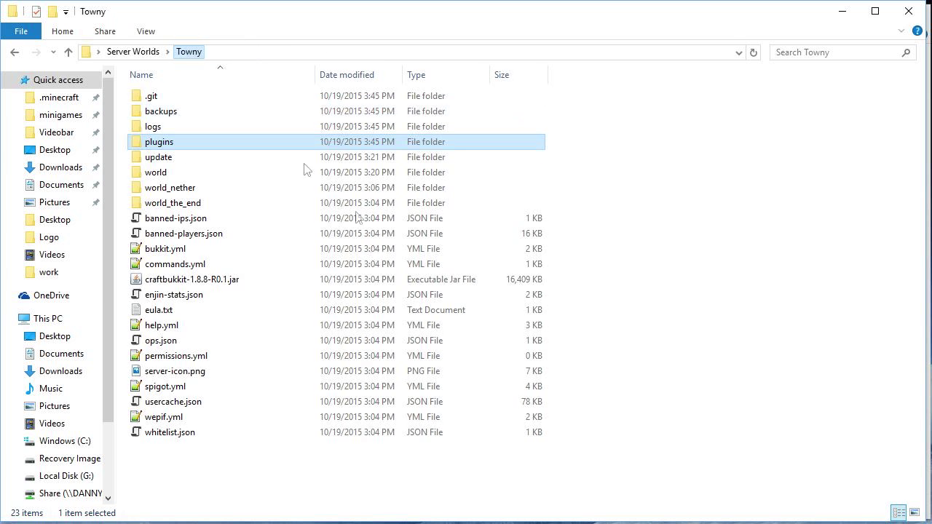
double_click(154, 142)
scroll(222, 317, "down", 3)
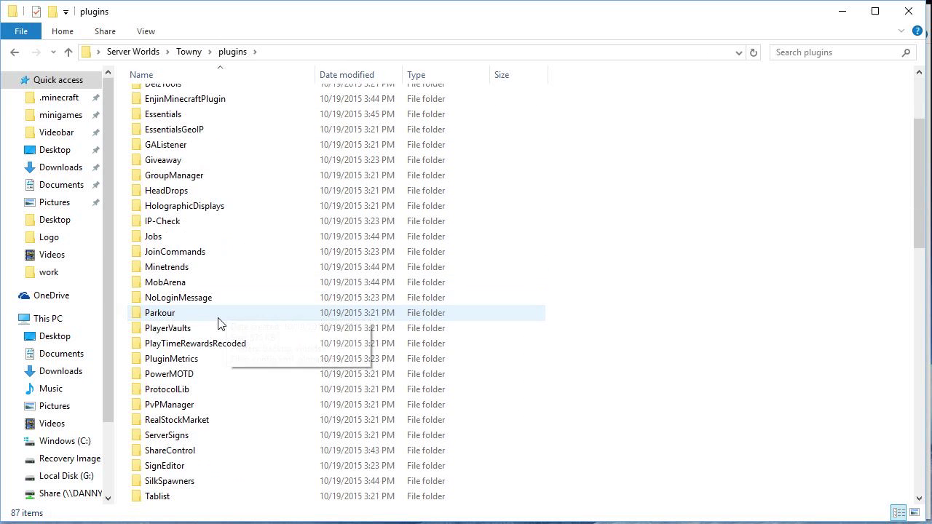
scroll(219, 322, "down", 1)
double_click(176, 482)
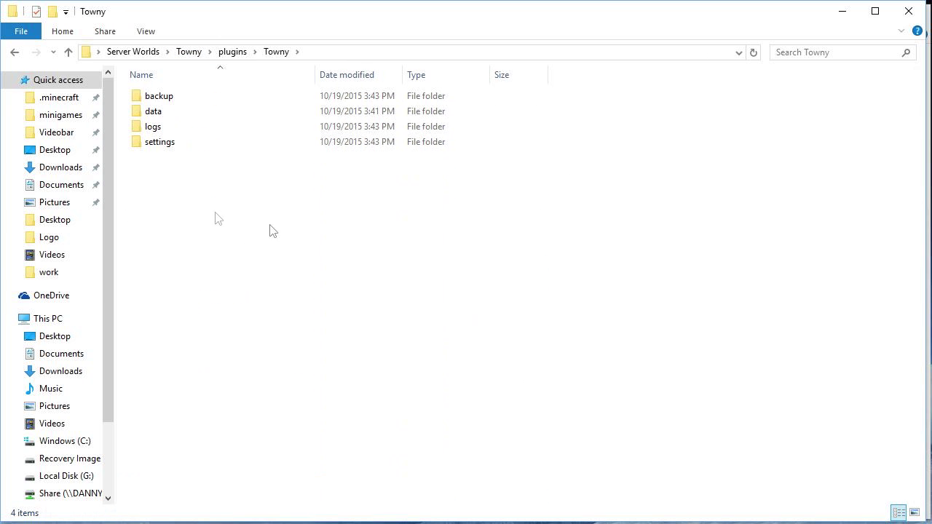
Open ChatConfig.yml from Towny's settings folder in Notepad++.
left_click(203, 141)
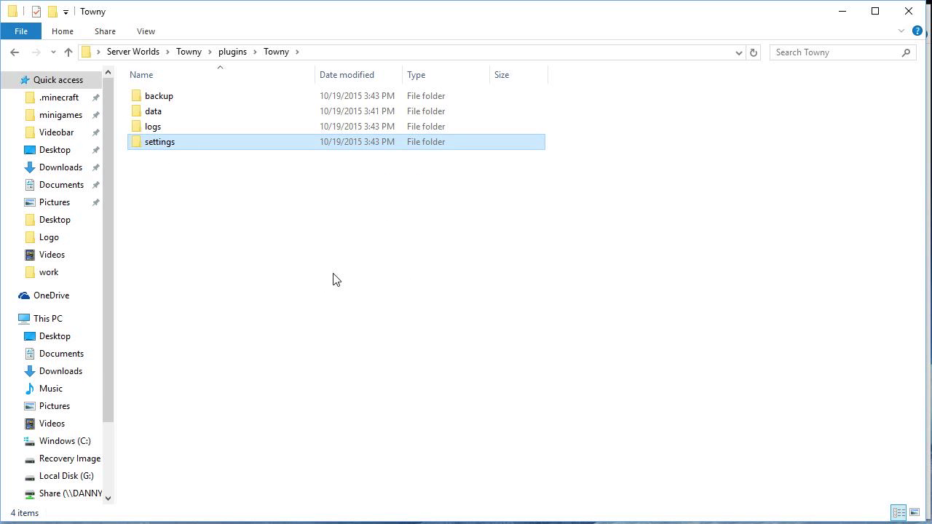
key("Return")
left_click(200, 110)
right_click(196, 109)
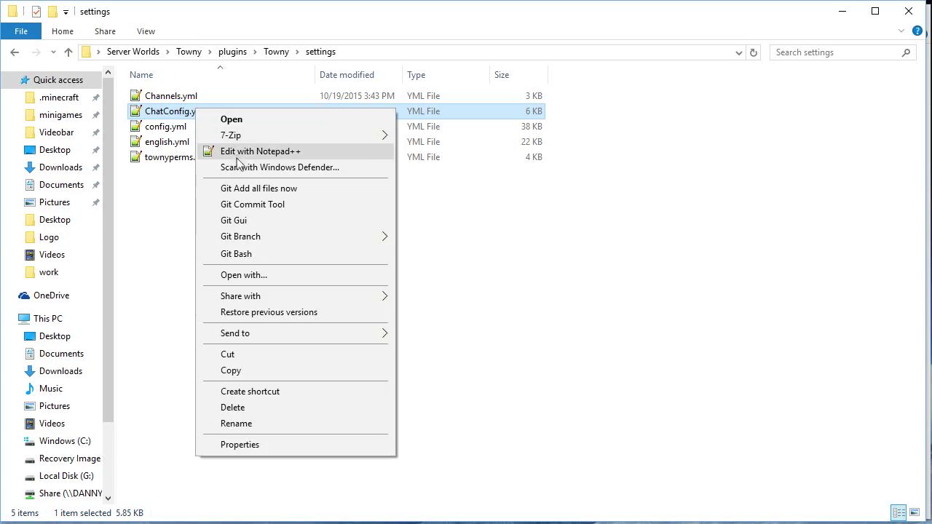
left_click(245, 149)
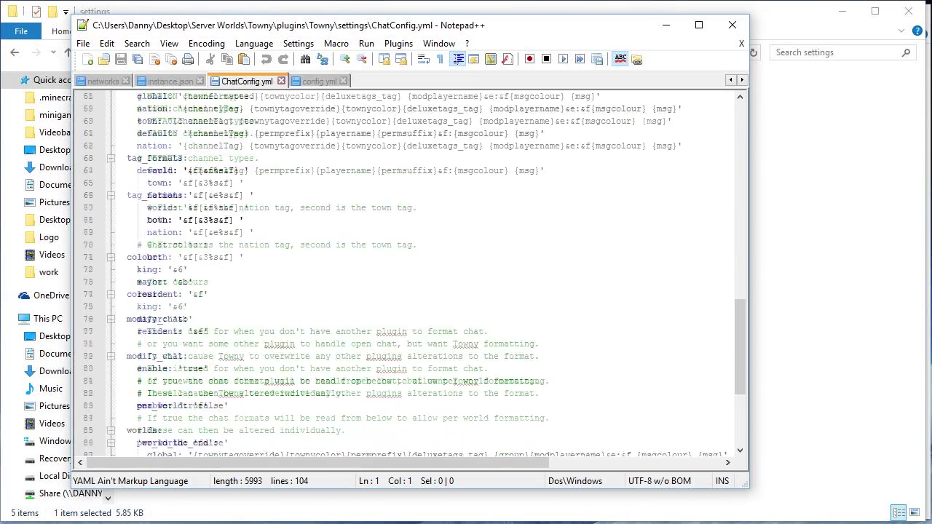
Find the channel_formats section in ChatConfig.yml and highlight {deluxetags_tag} in the global format.
scroll(413, 275, "up", 20)
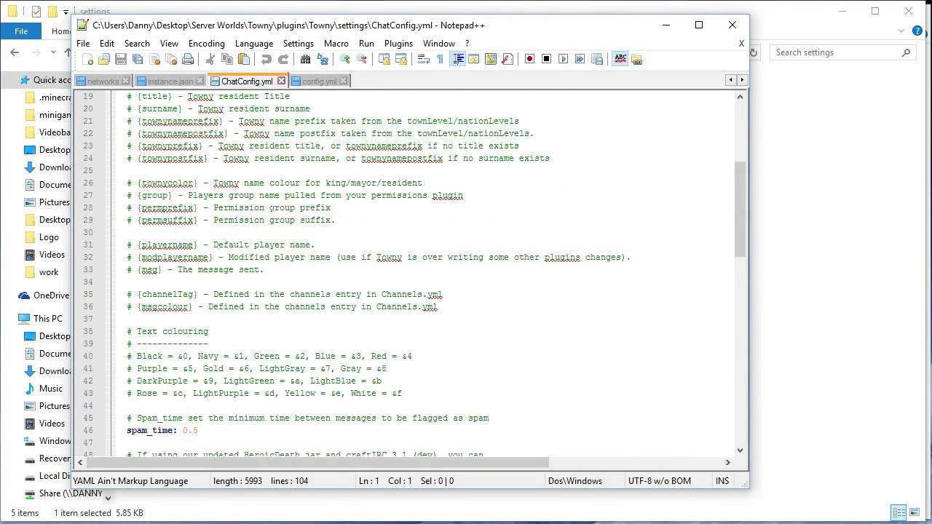
scroll(414, 274, "down", 6)
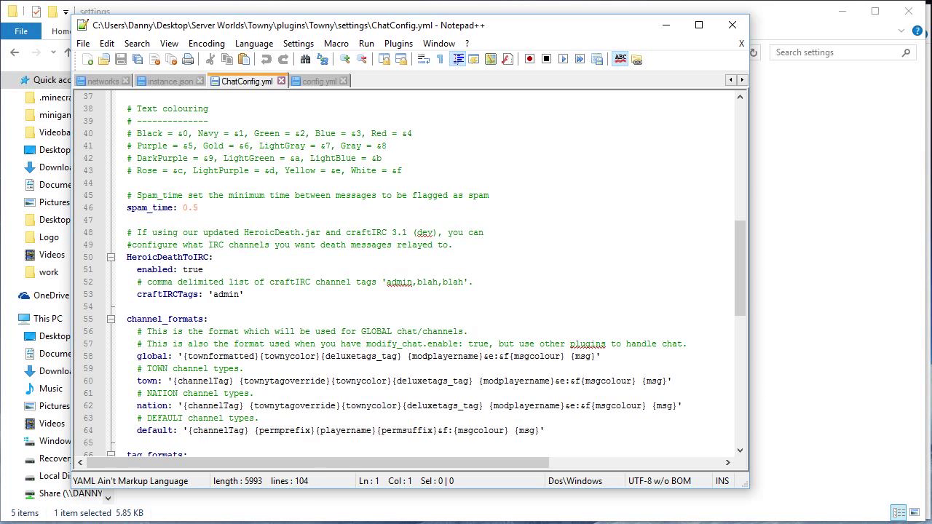
scroll(414, 275, "down", 2)
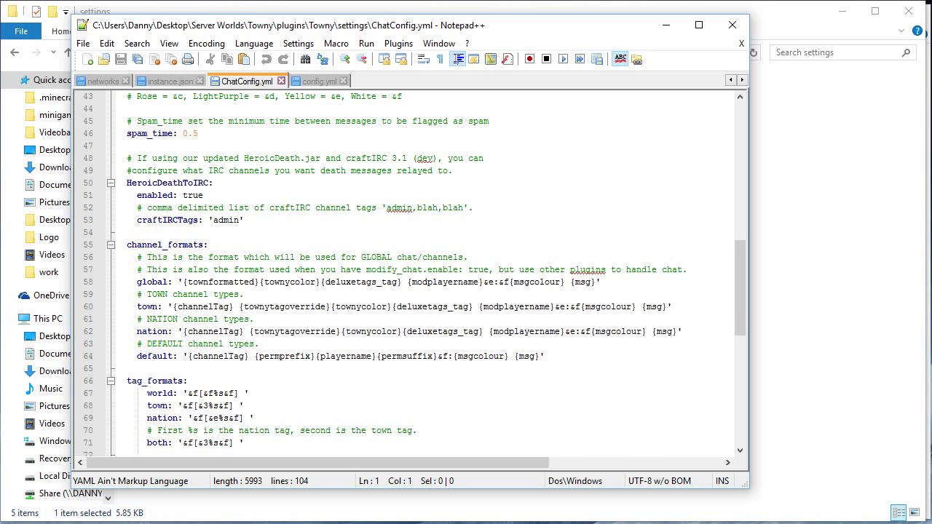
scroll(414, 274, "down", 1)
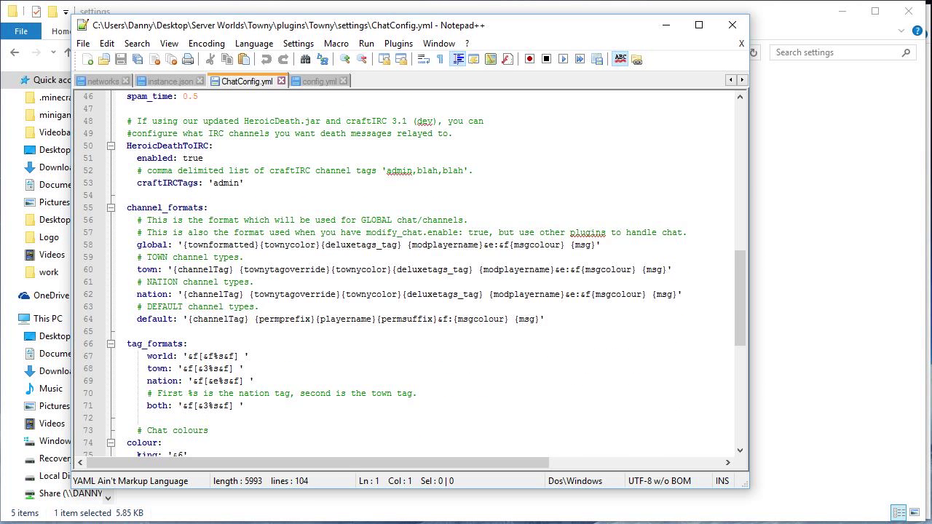
left_click_drag(321, 244, 402, 246)
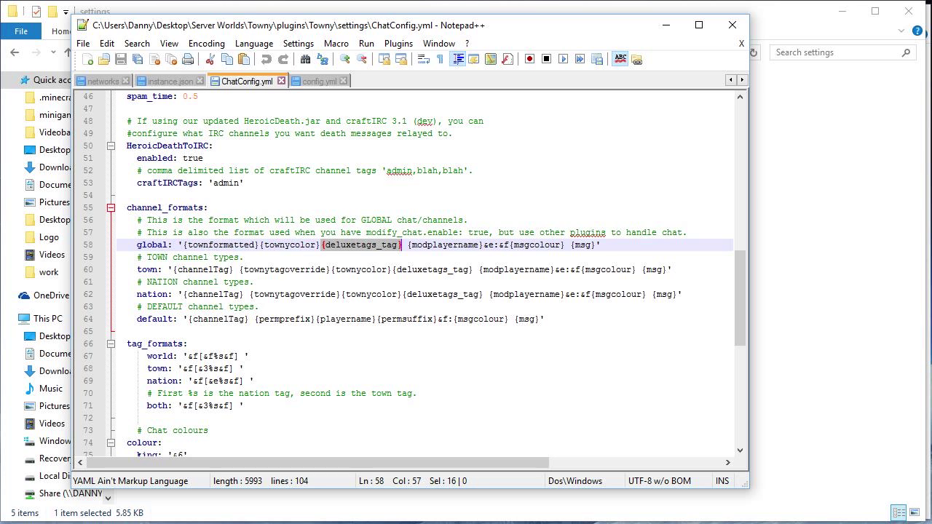
Go through the global, town, nation and default lines under channel_formats one by one.
left_click(147, 245)
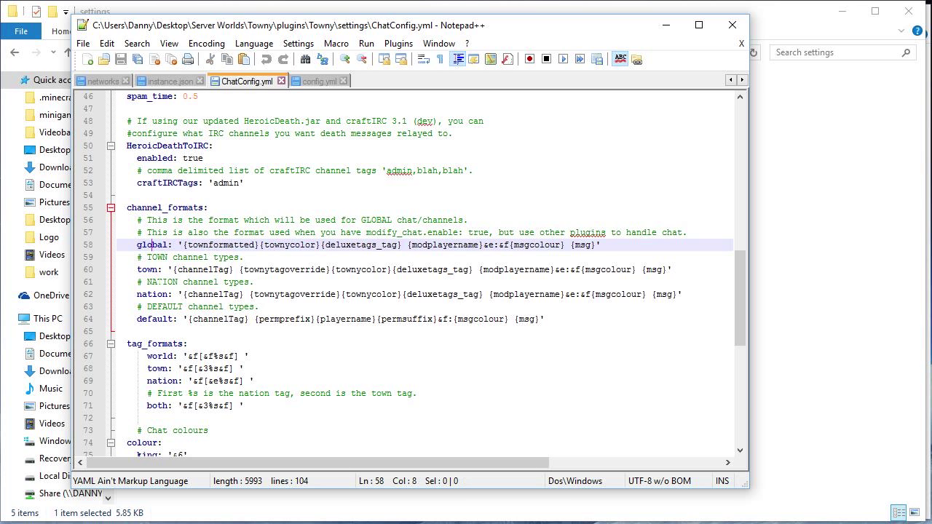
left_click(147, 270)
left_click(147, 294)
left_click(169, 319)
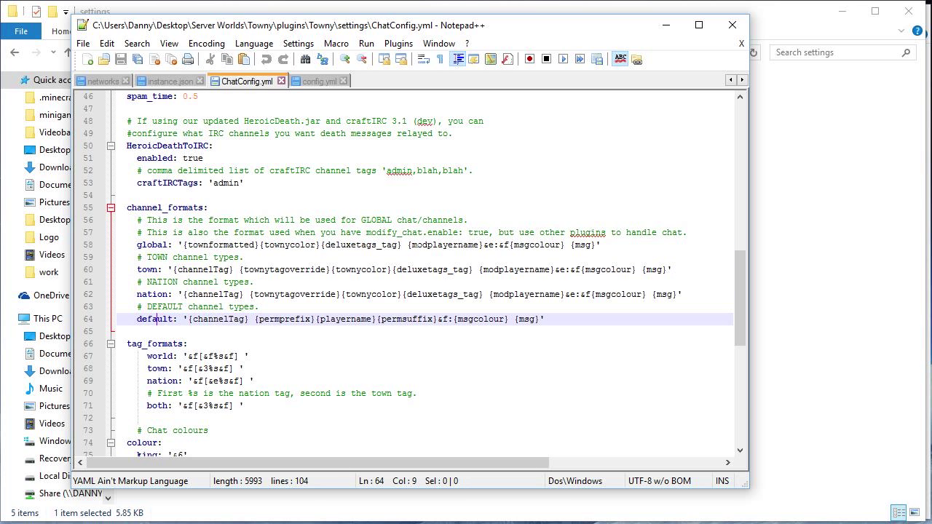
Review the tag_formats, colour and modify_chat settings, and highlight the nation line under channel_formats.
scroll(157, 208, "down", 3)
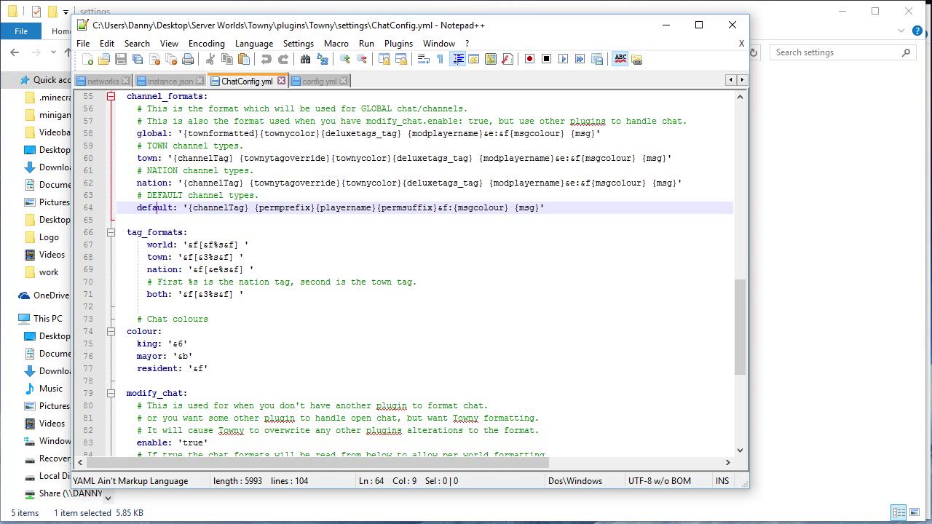
left_click(274, 183)
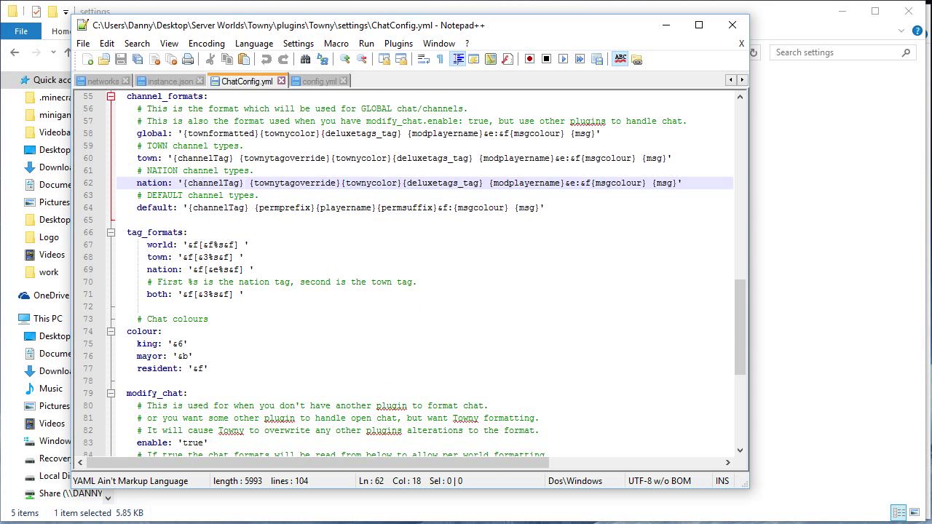
left_click(244, 183)
scroll(407, 275, "down", 2)
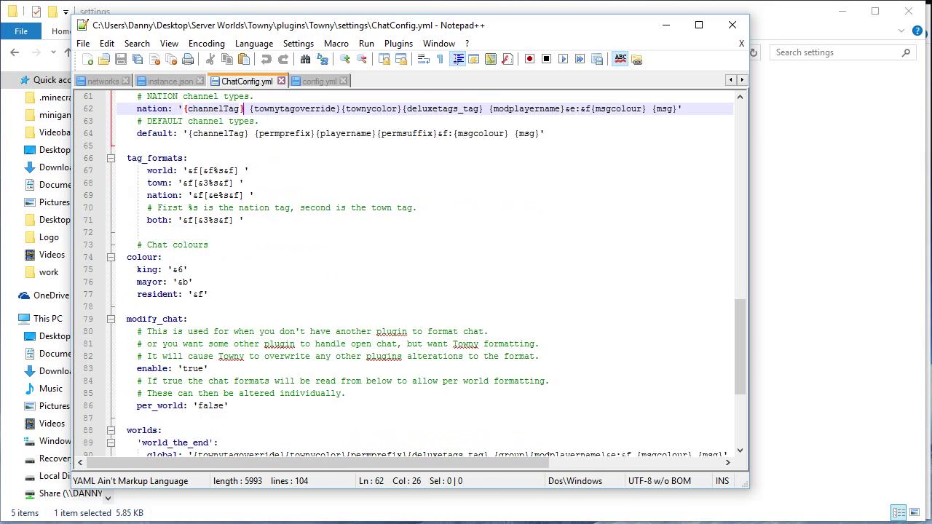
scroll(407, 276, "up", 5)
left_click_drag(683, 294, 120, 281)
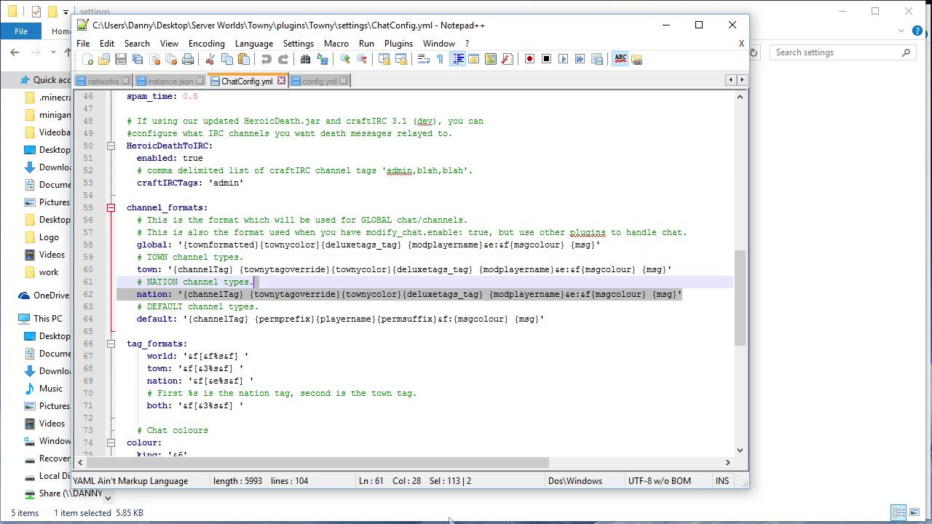
Examine the per-world chat formats in the worlds section at the end of ChatConfig.yml.
key("alt+Tab")
key("alt+Tab")
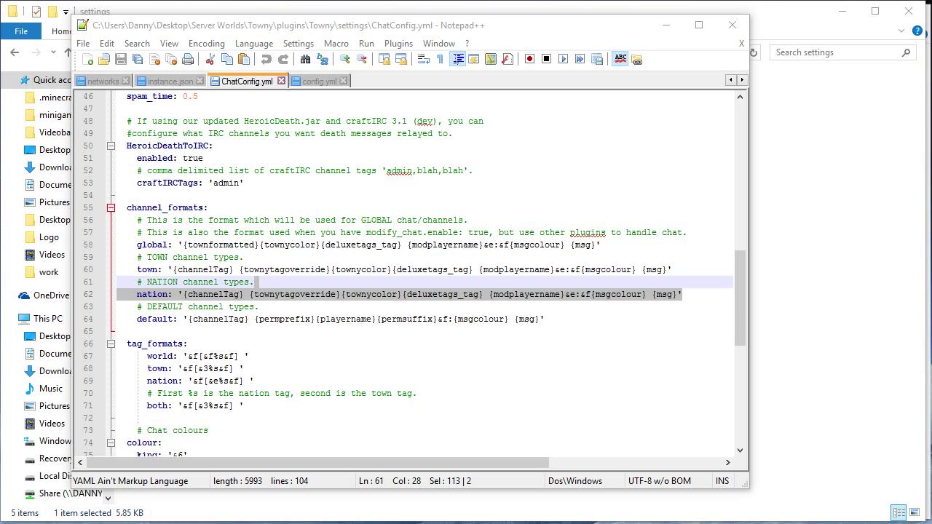
scroll(97, 272, "down", 10)
left_click(97, 272)
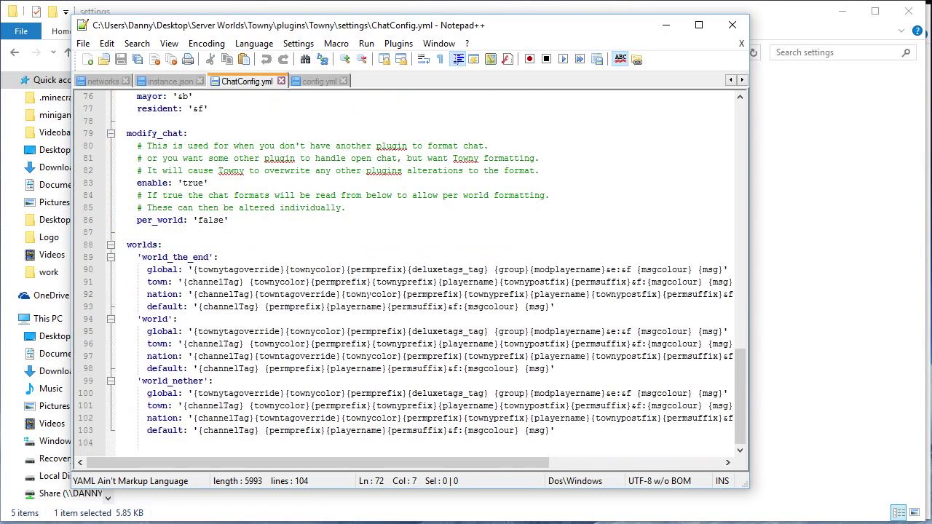
left_click_drag(127, 245, 362, 294)
left_click(429, 271)
Close ChatConfig.yml and clear the file selection in Towny's settings folder.
scroll(430, 271, "up", 15)
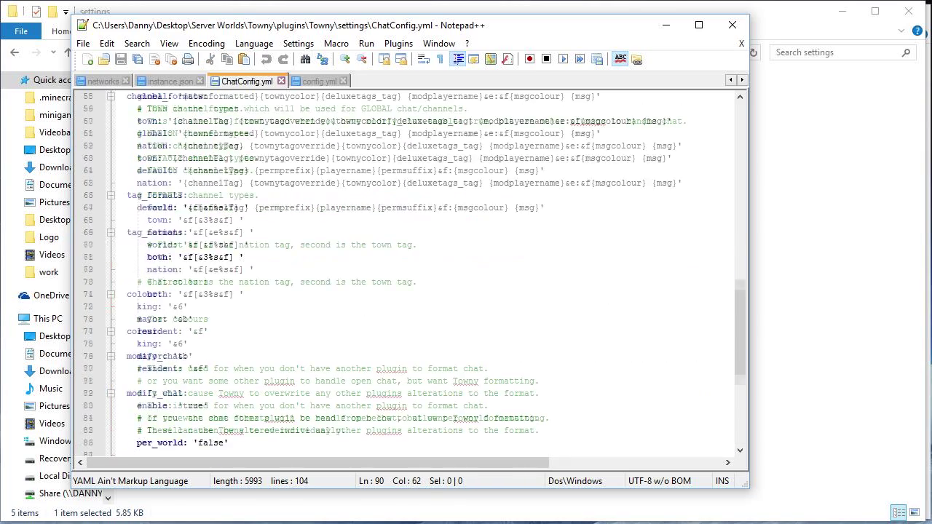
left_click(731, 24)
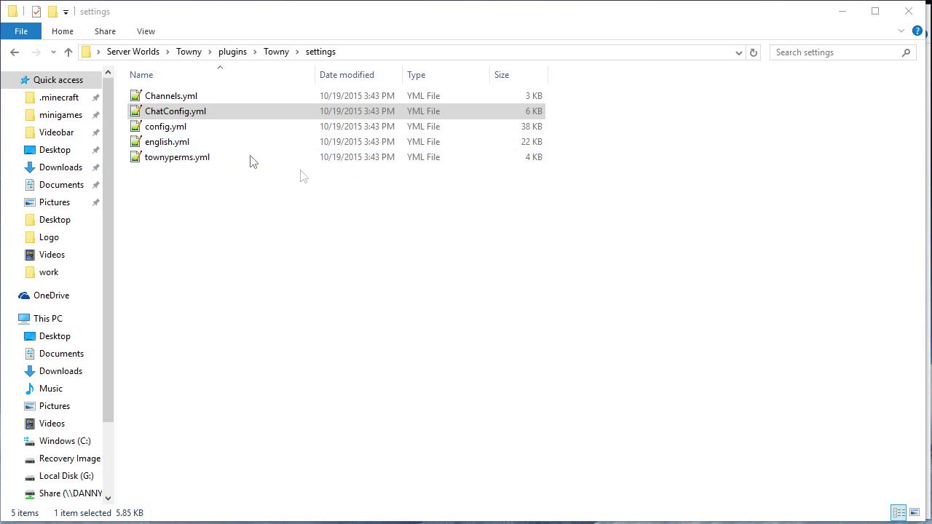
left_click_drag(211, 206, 851, 210)
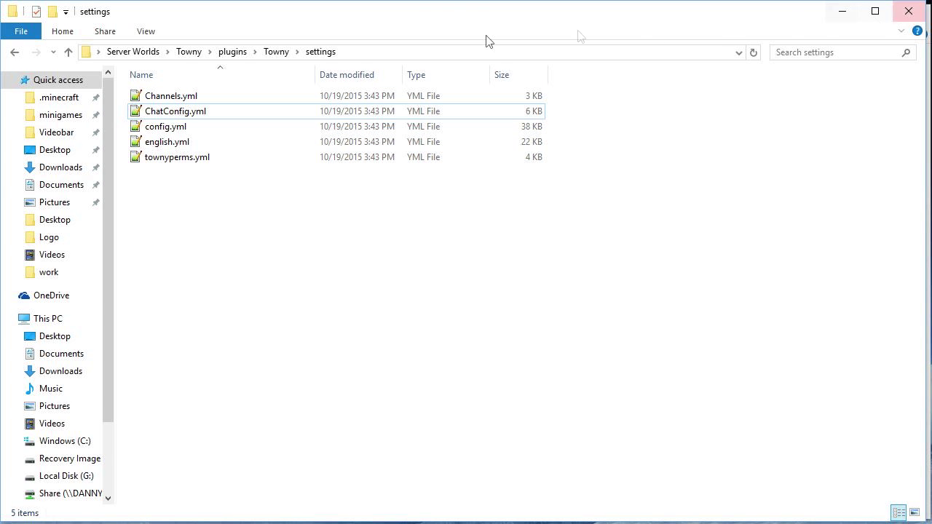